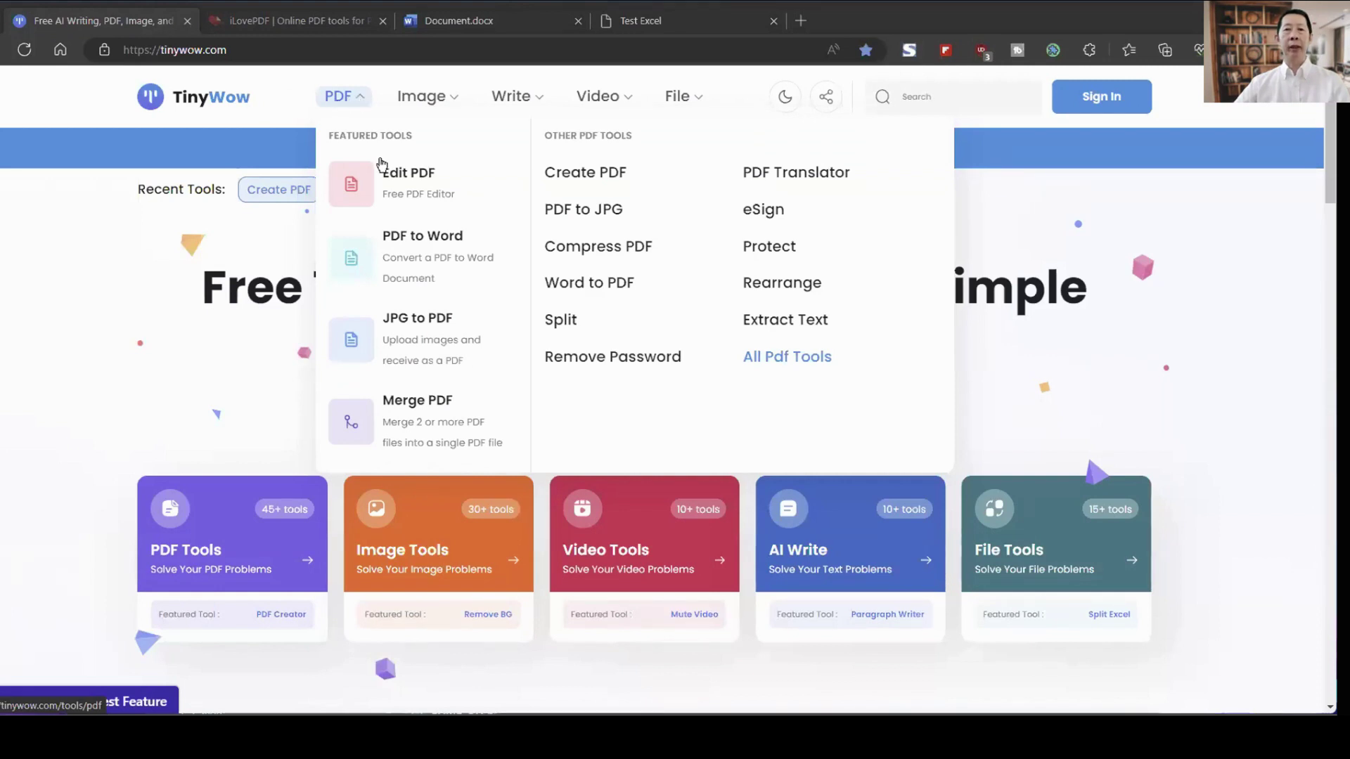
Browse TinyWow's All PDF Tools list and look at the Word to PDF converter.
left_click(795, 362)
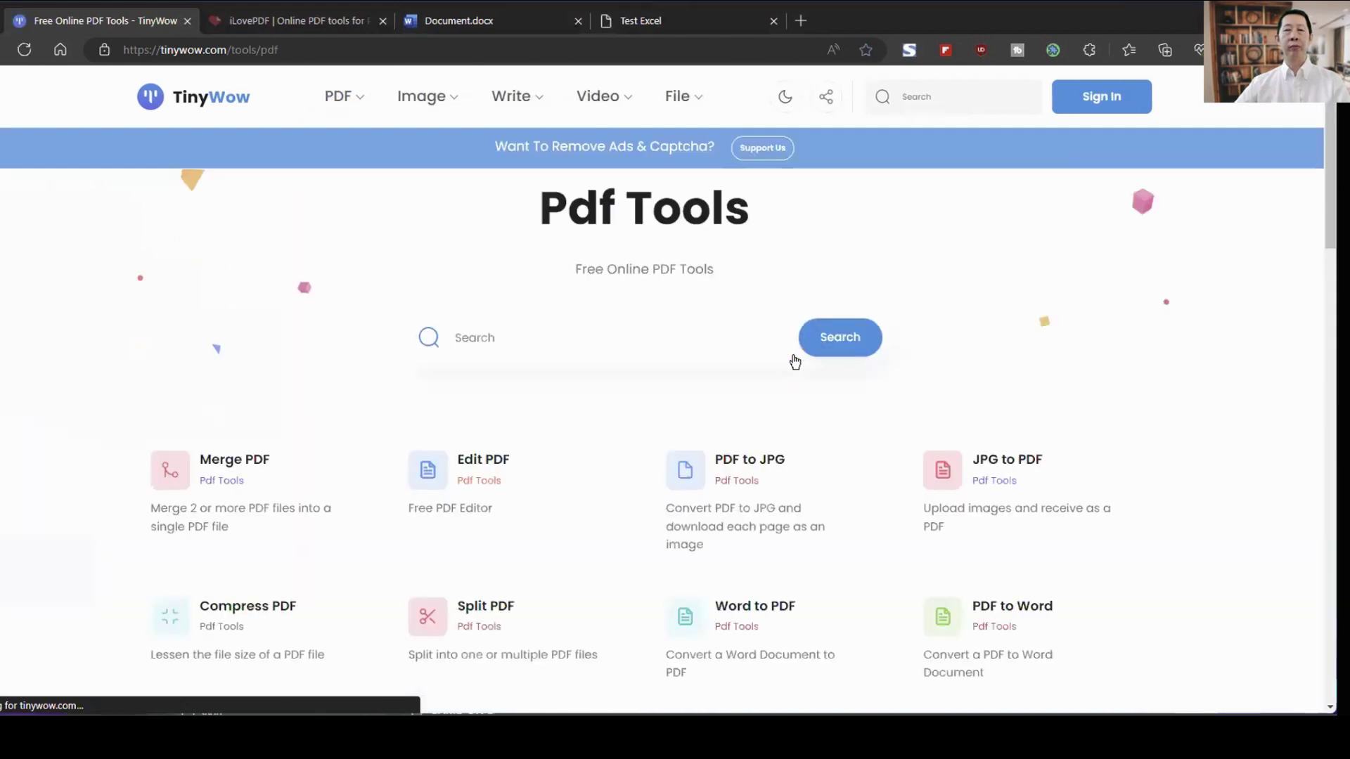
scroll(978, 311, "down", 3)
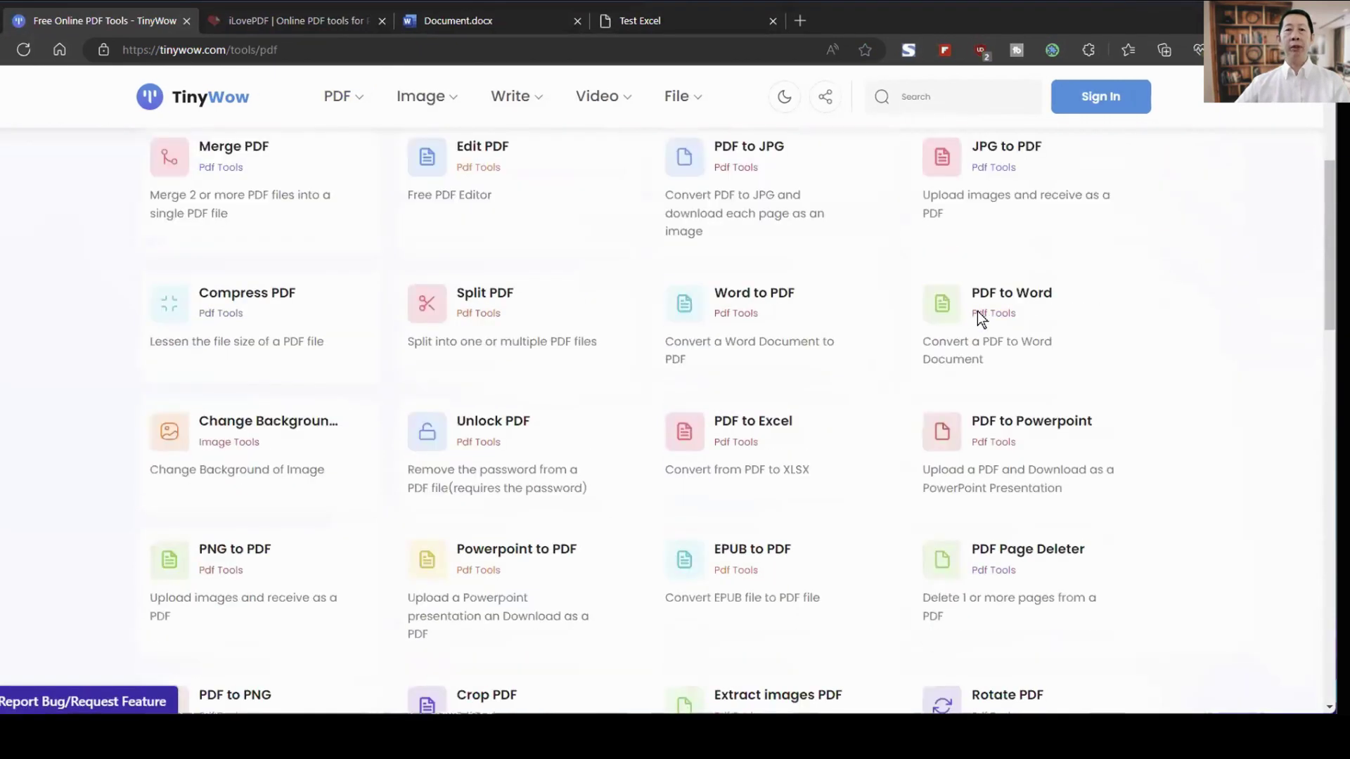
scroll(977, 311, "down", 1)
scroll(977, 311, "down", 5)
scroll(978, 311, "down", 5)
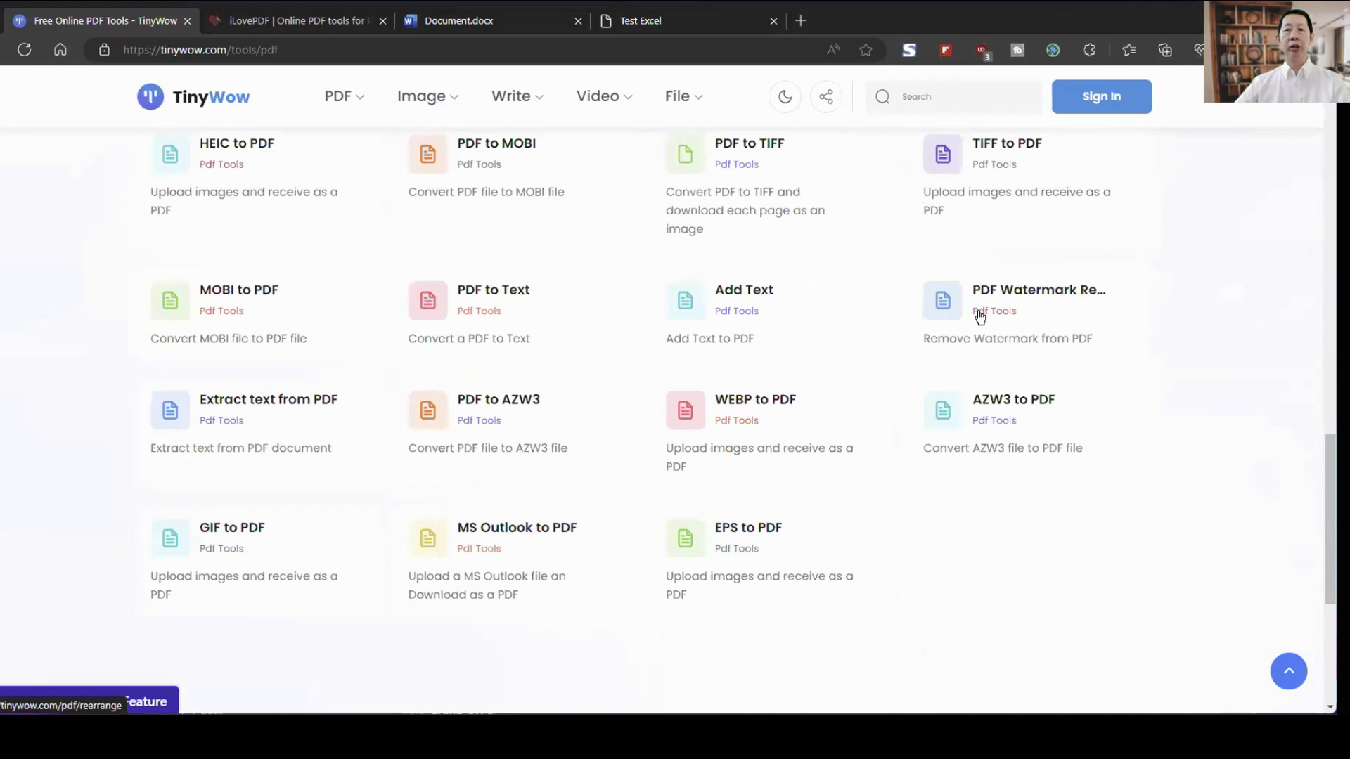
scroll(977, 311, "down", 2)
scroll(980, 317, "up", 6)
scroll(979, 316, "up", 4)
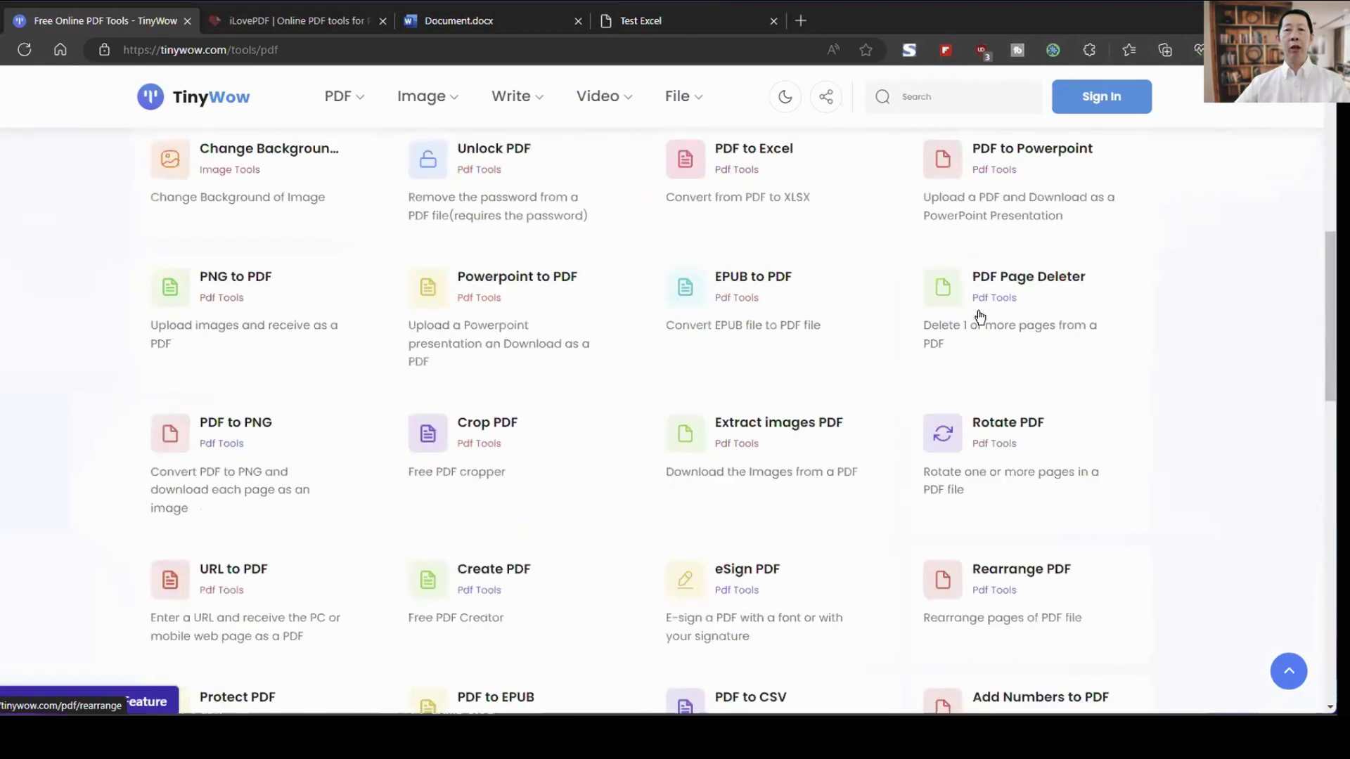
scroll(980, 316, "up", 4)
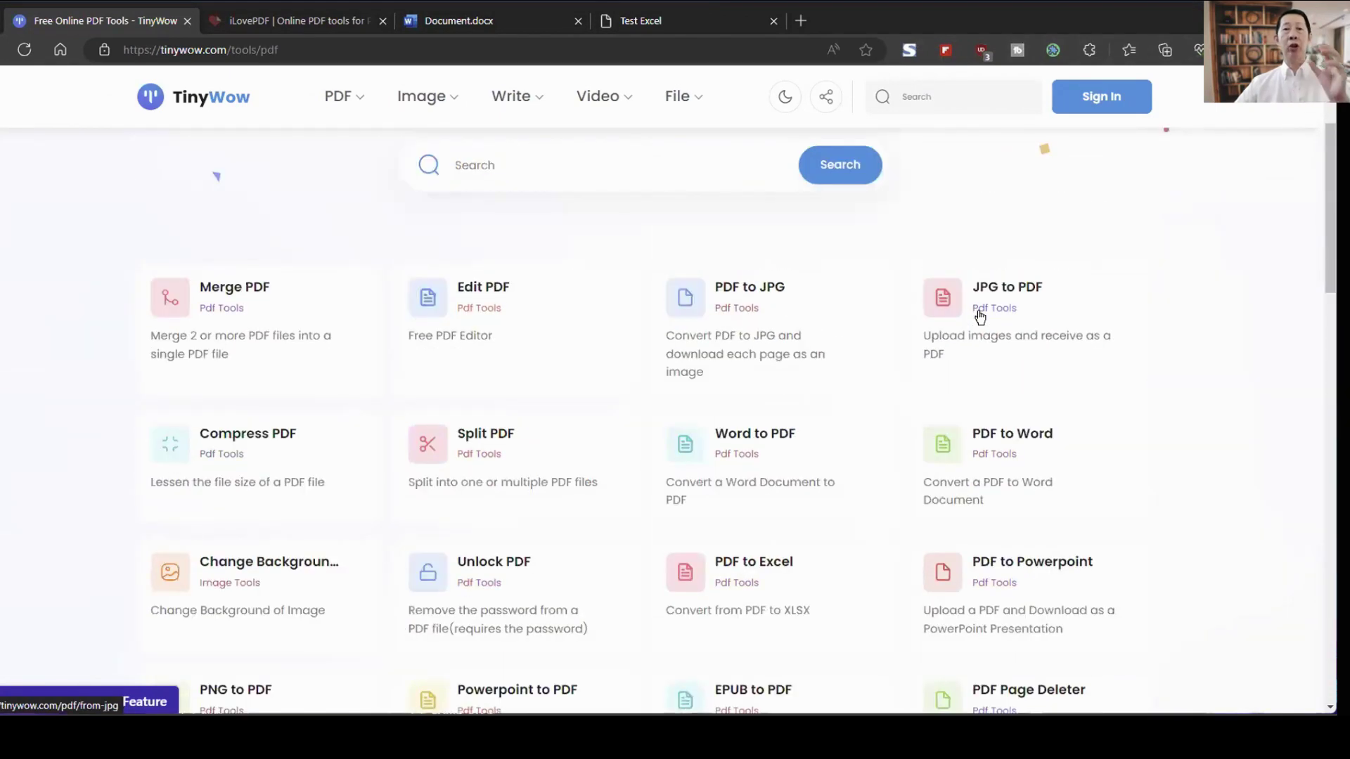
scroll(1118, 341, "down", 1)
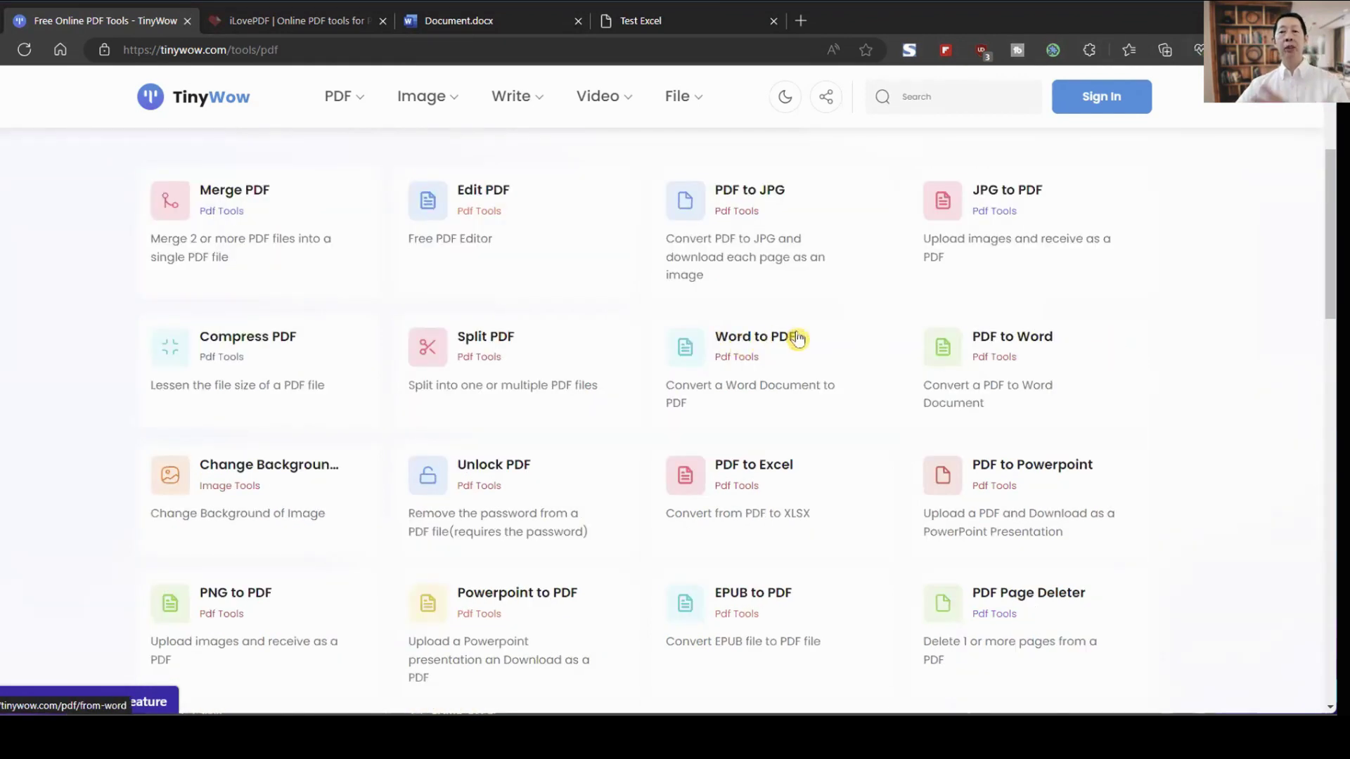
left_click(758, 332)
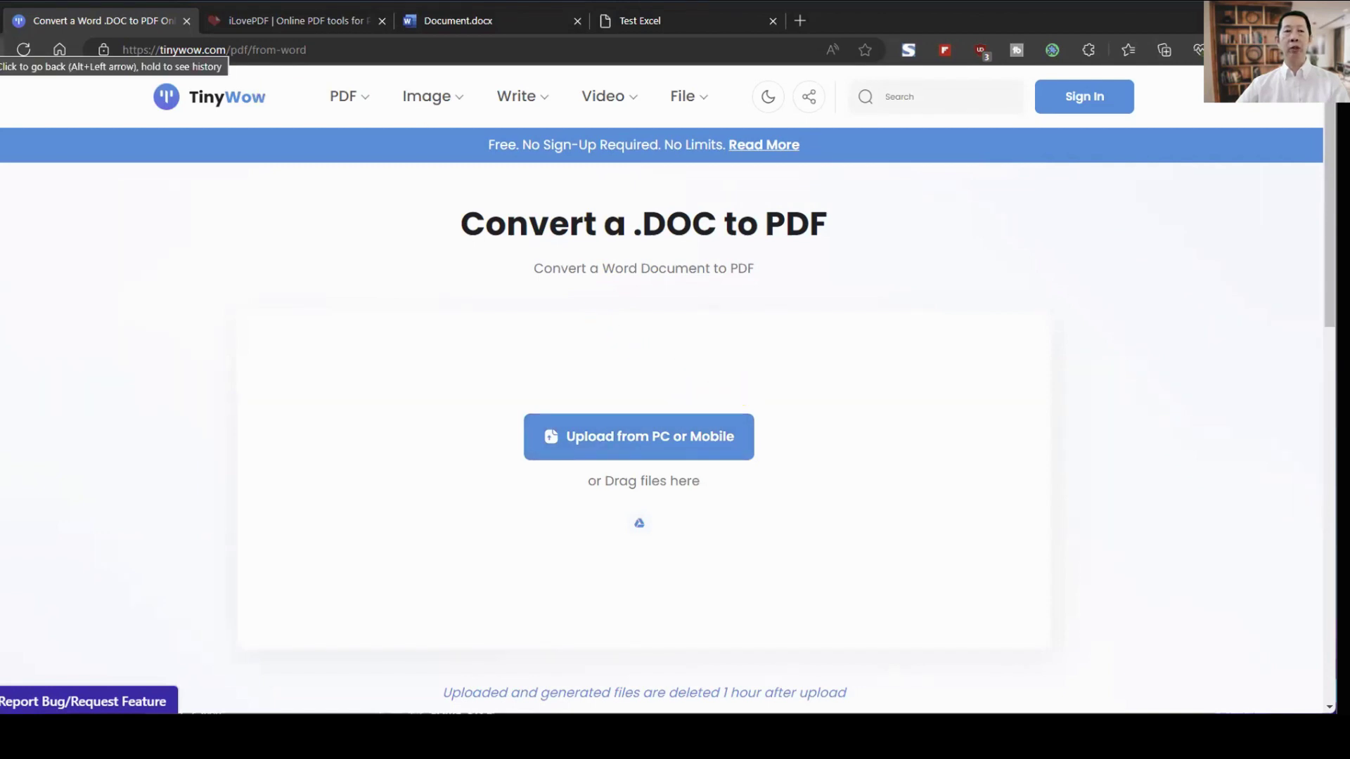
key("alt+Left")
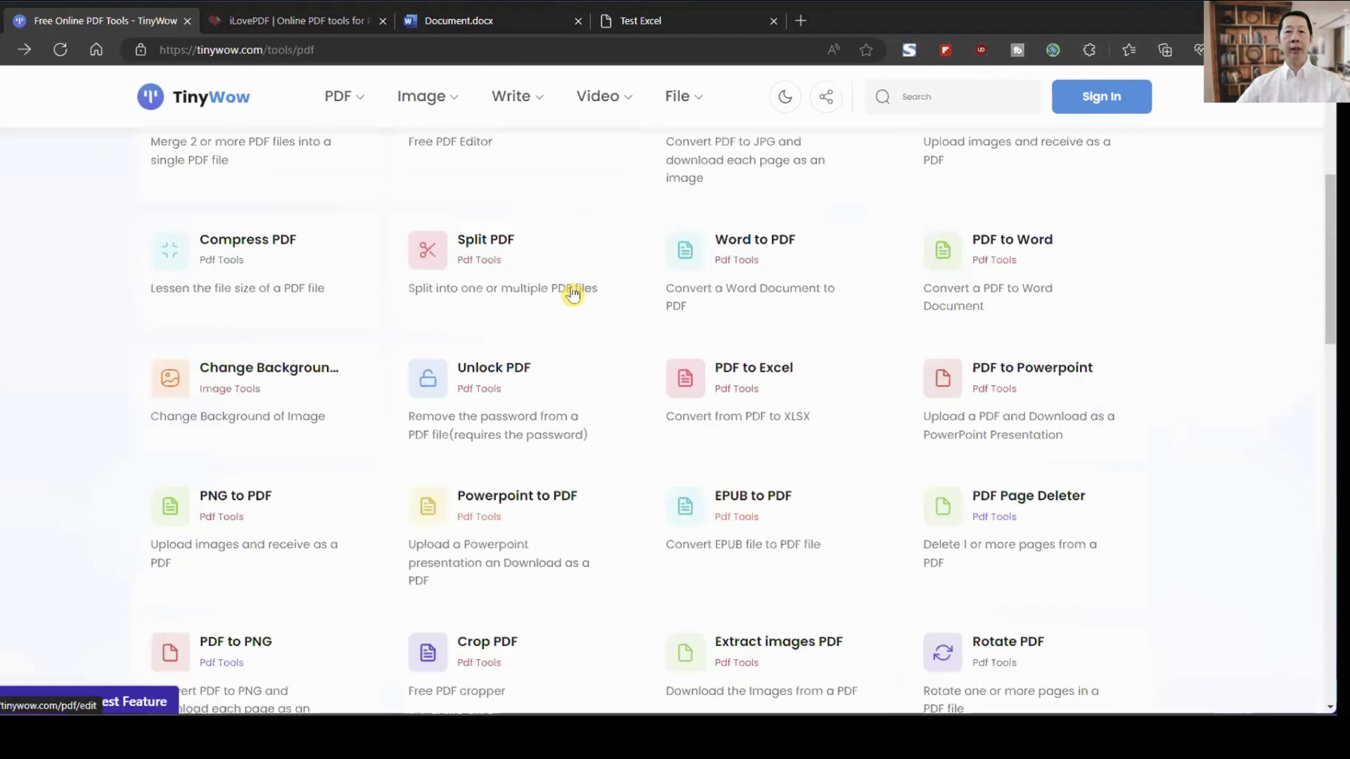
scroll(446, 305, "down", 2)
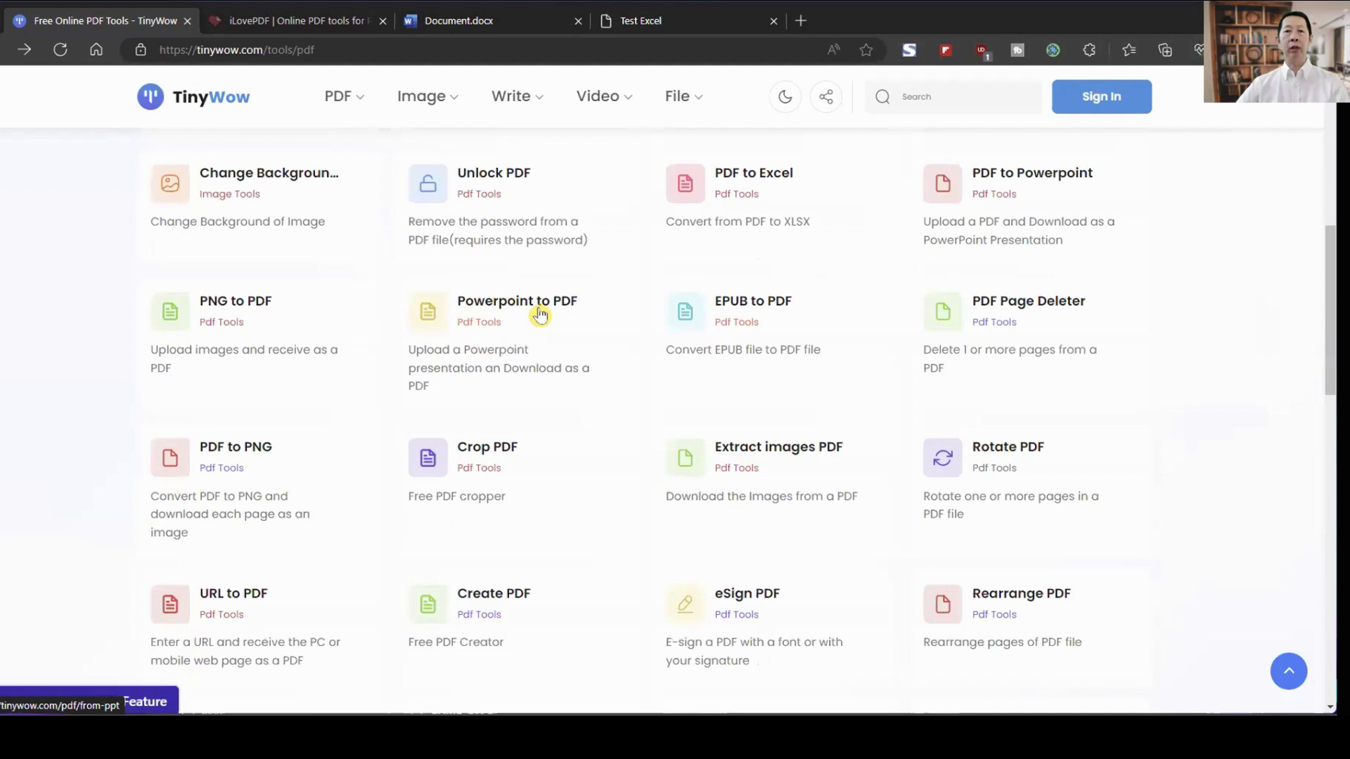
left_click(517, 302)
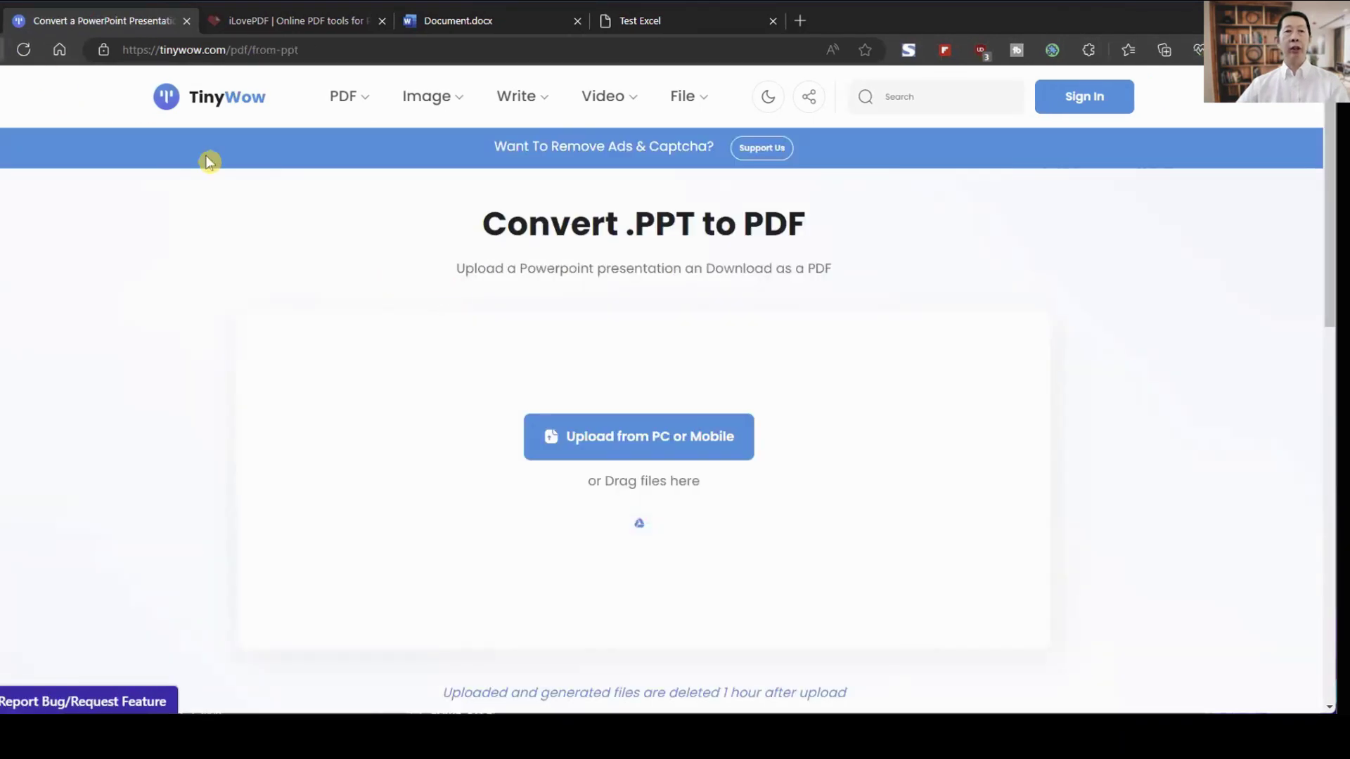
key("alt+Left")
scroll(625, 355, "down", 3)
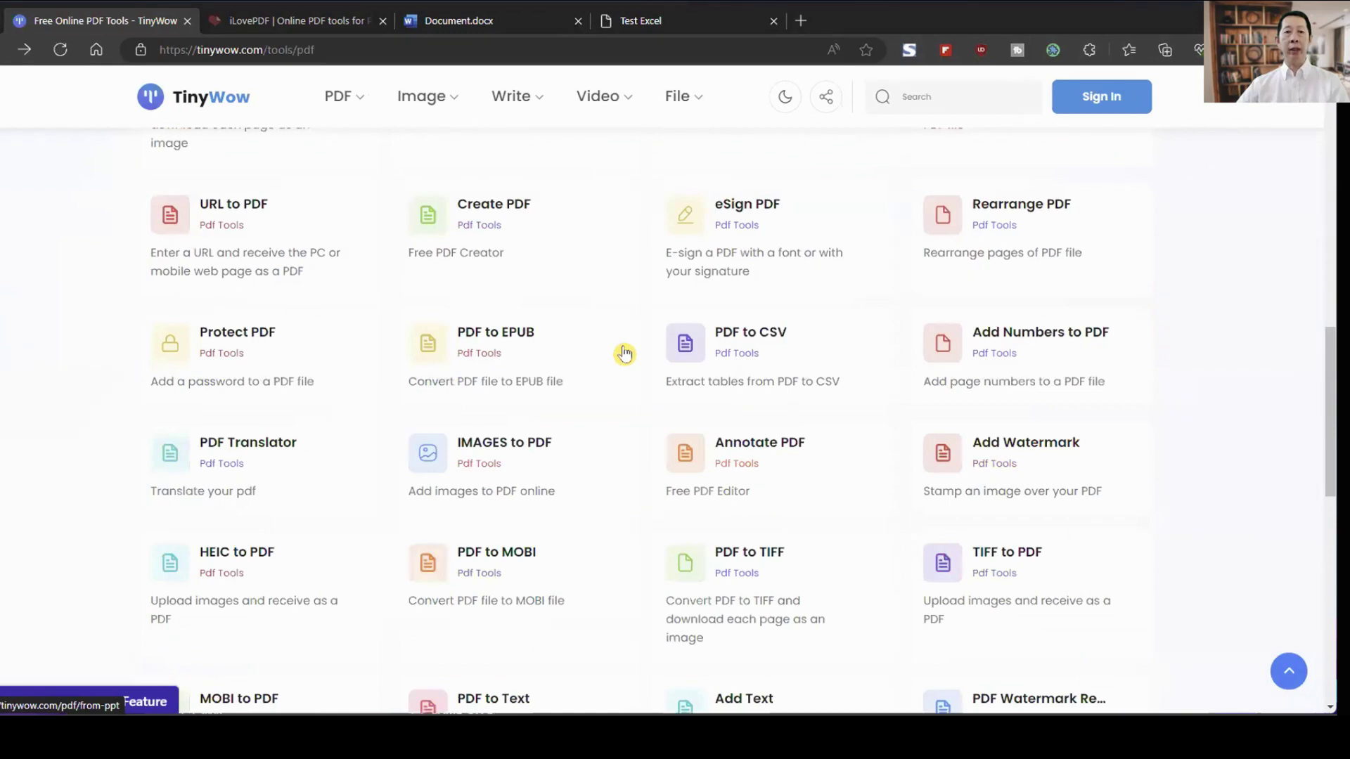
scroll(625, 354, "down", 3)
scroll(625, 355, "down", 2)
scroll(625, 355, "down", 1)
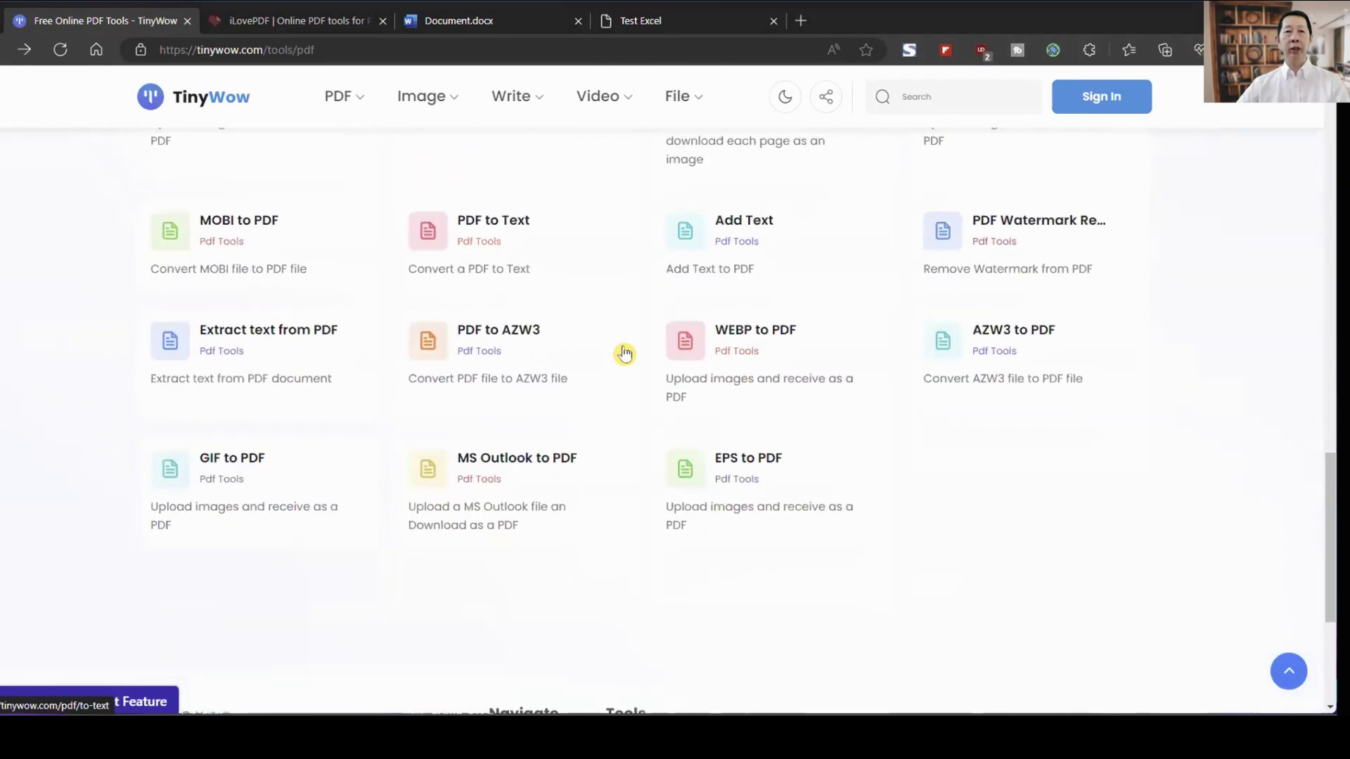
scroll(626, 354, "down", 1)
scroll(626, 354, "up", 2)
scroll(626, 354, "up", 1)
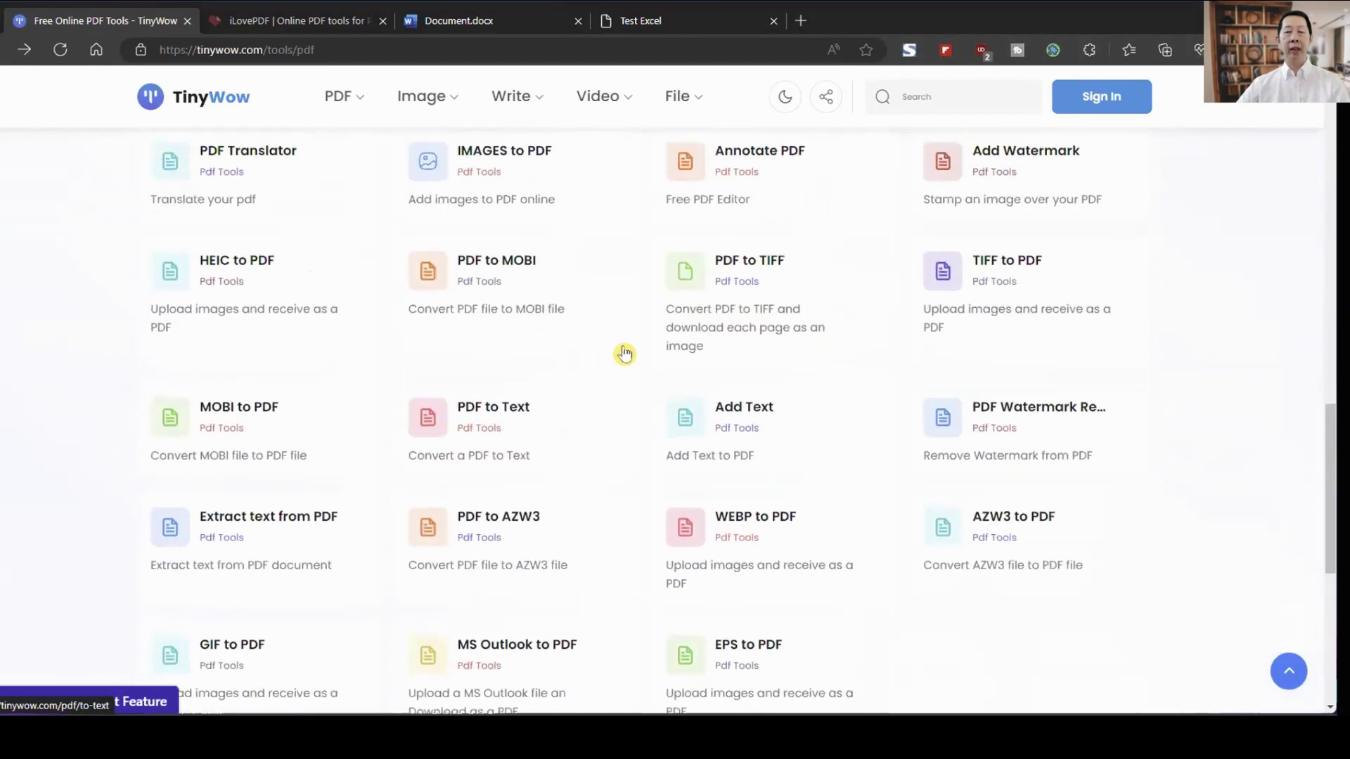
scroll(626, 355, "up", 4)
scroll(626, 355, "up", 3)
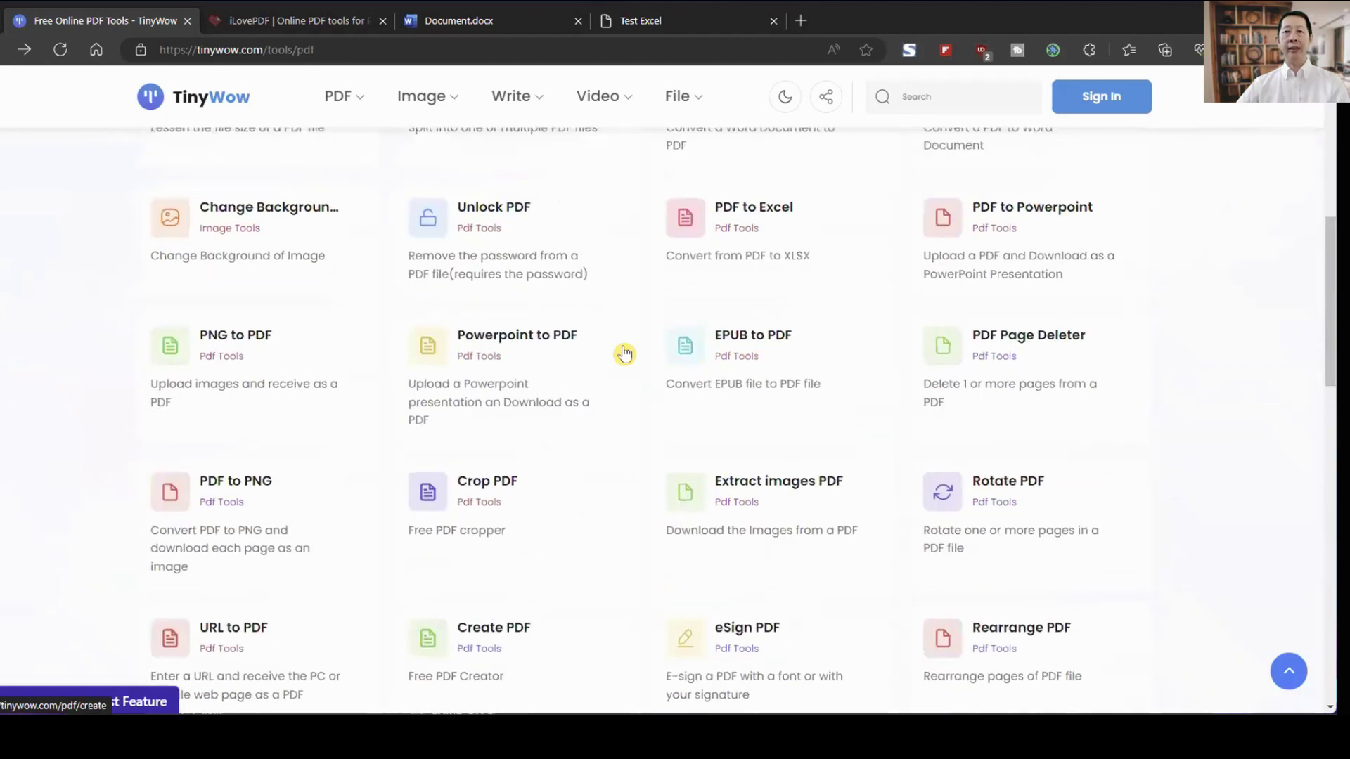
scroll(625, 354, "up", 2)
scroll(626, 354, "up", 2)
scroll(625, 355, "up", 1)
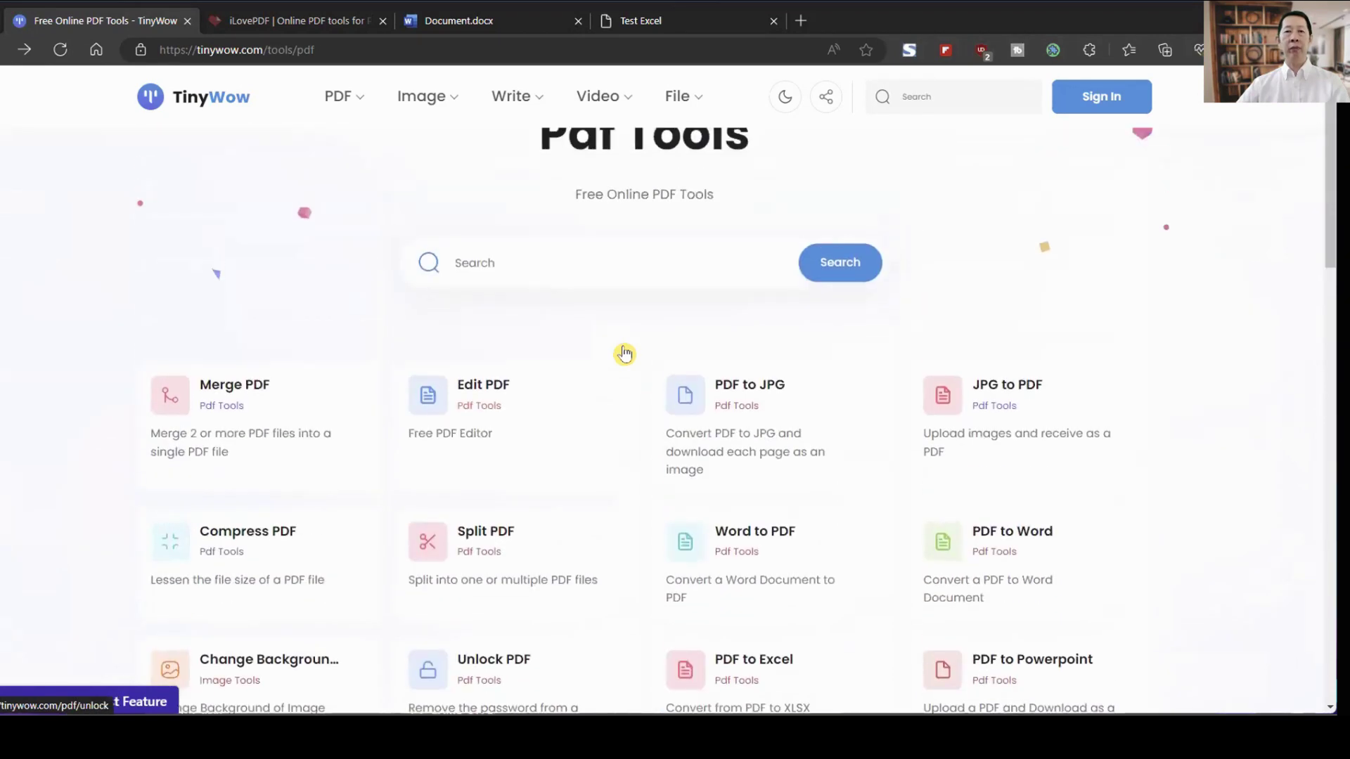
scroll(626, 353, "down", 4)
scroll(626, 354, "down", 5)
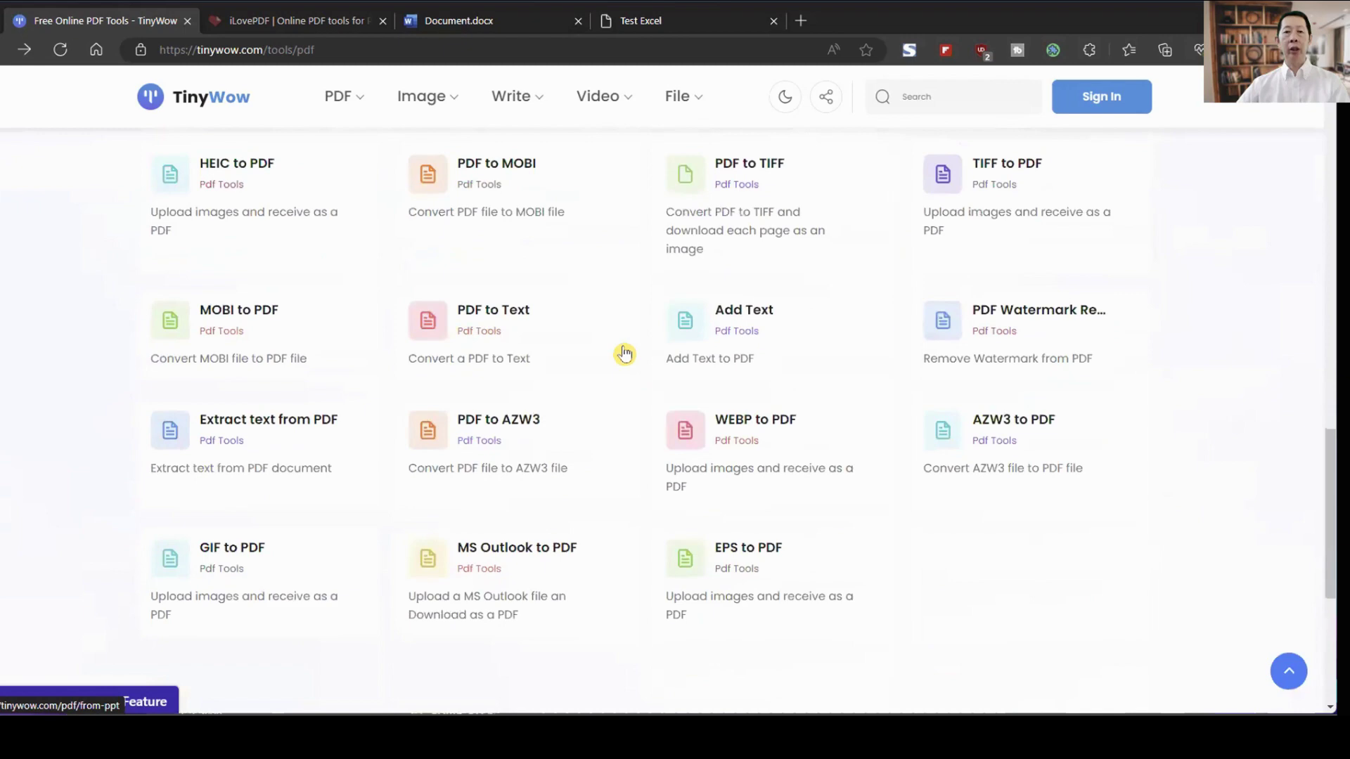
scroll(626, 355, "down", 2)
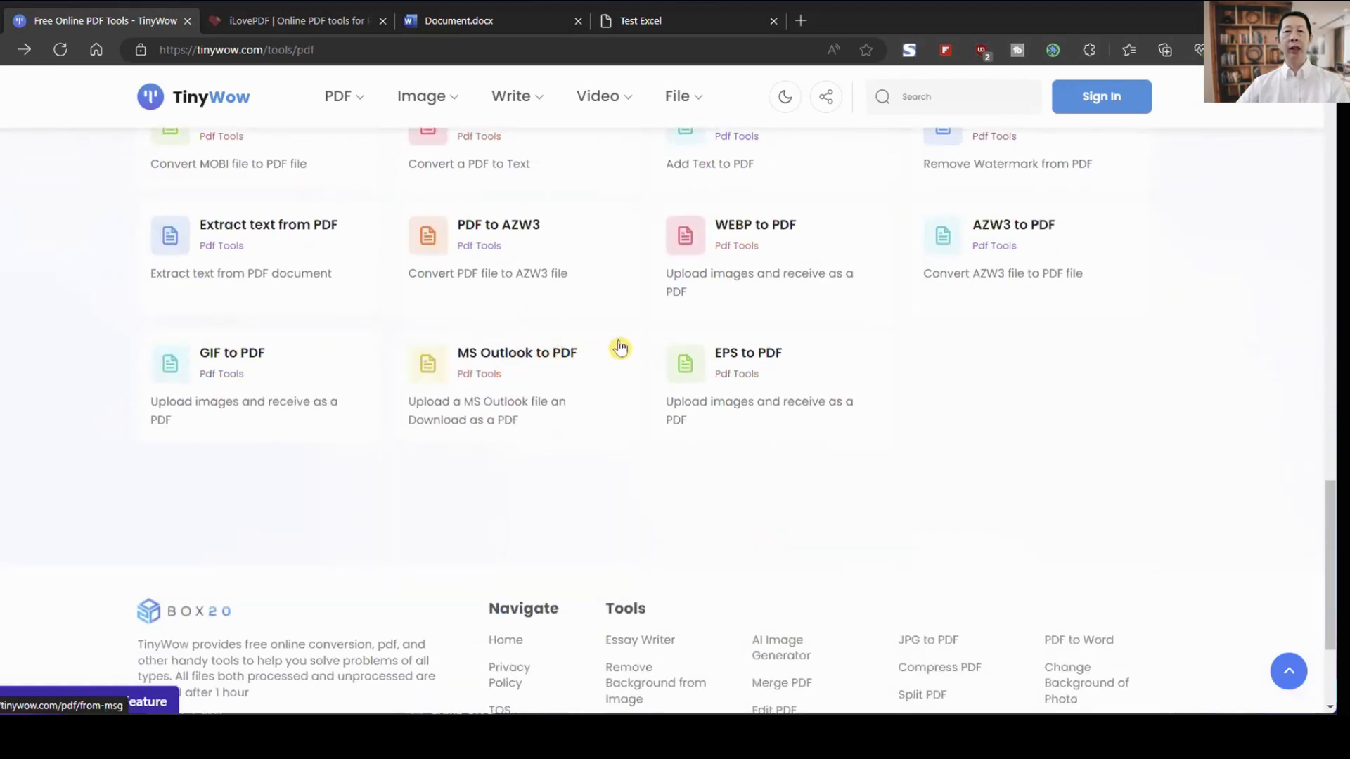
scroll(621, 349, "up", 3)
scroll(621, 348, "up", 5)
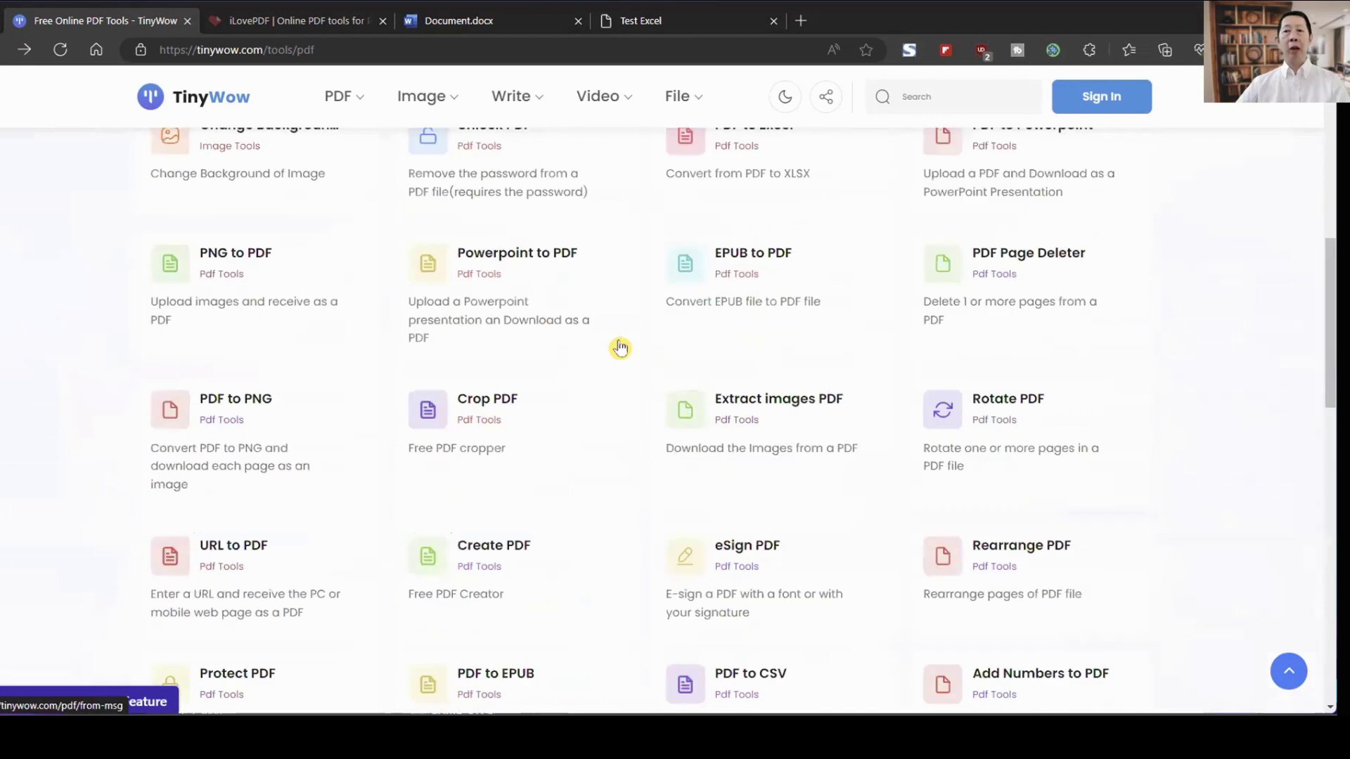
scroll(620, 348, "up", 2)
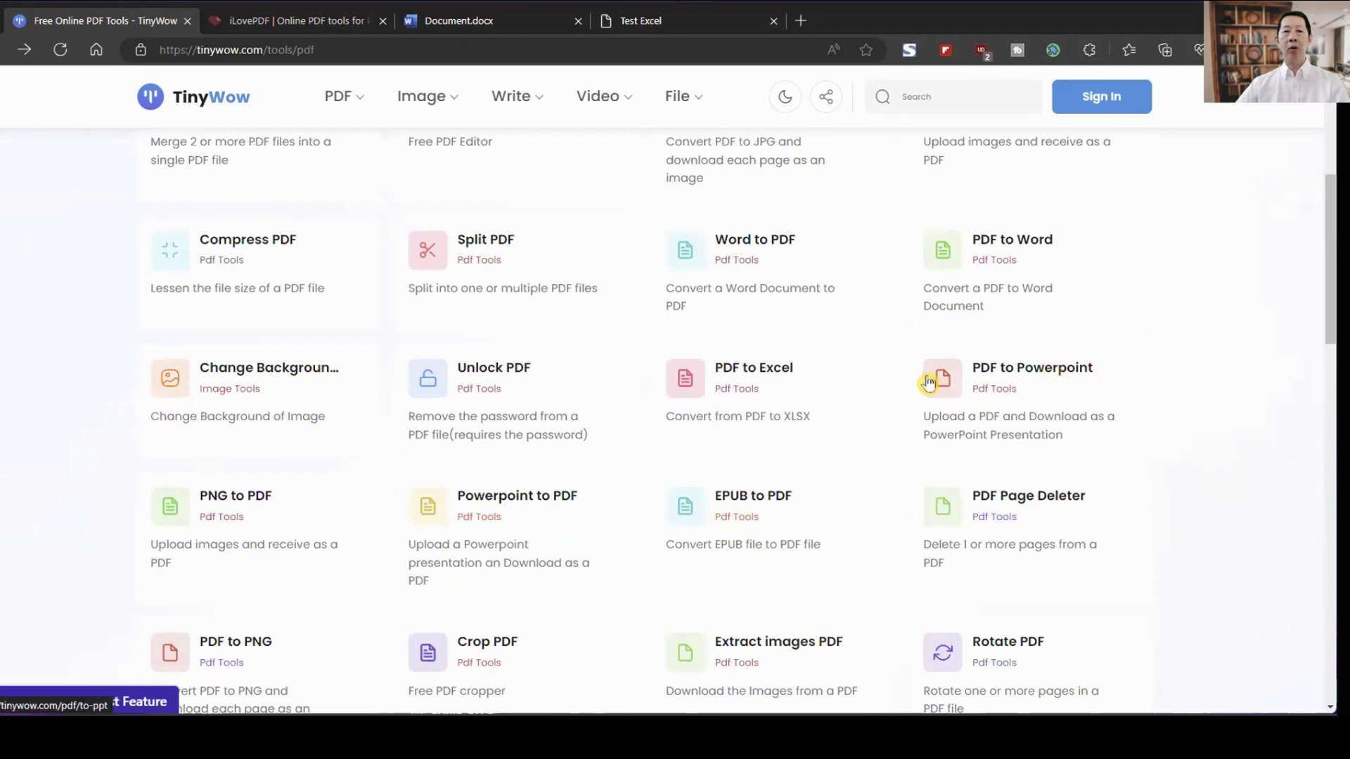
scroll(926, 383, "up", 1)
scroll(926, 391, "up", 2)
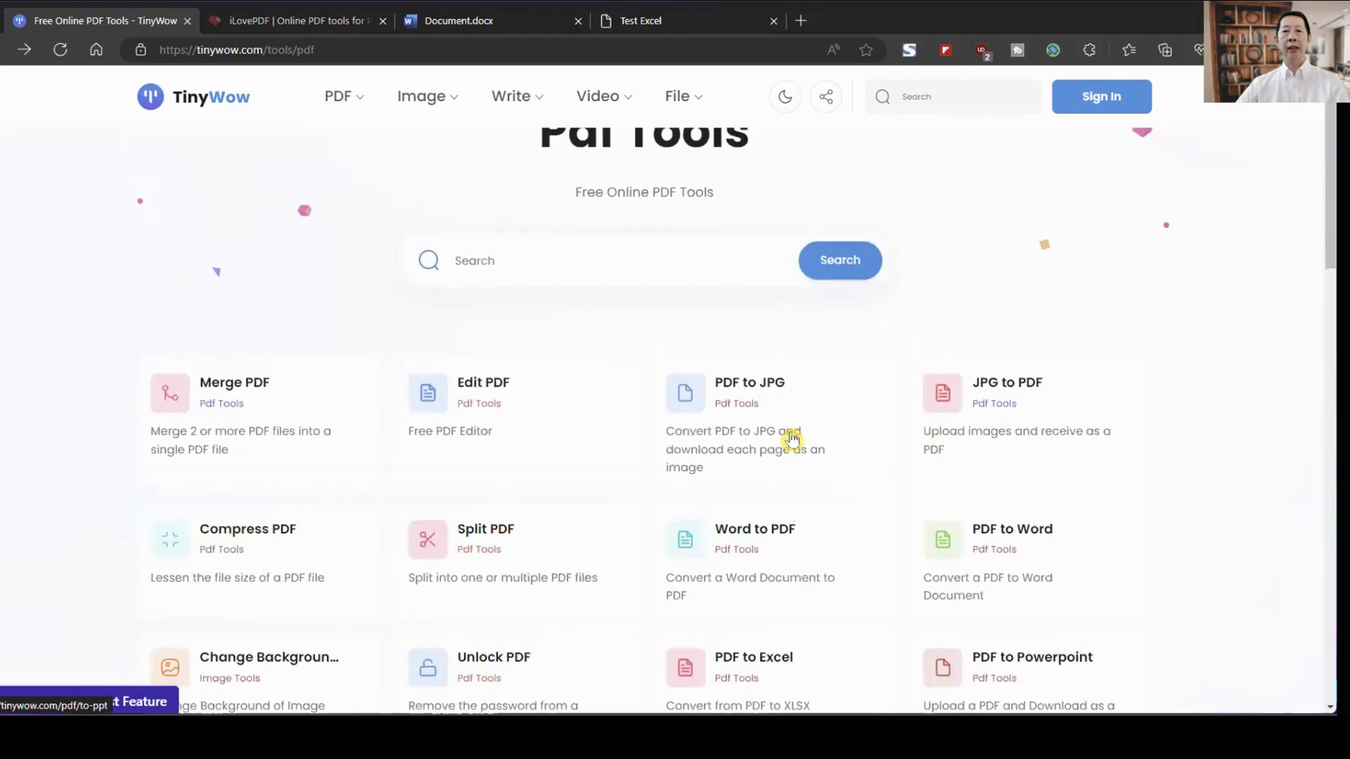
scroll(780, 437, "up", 1)
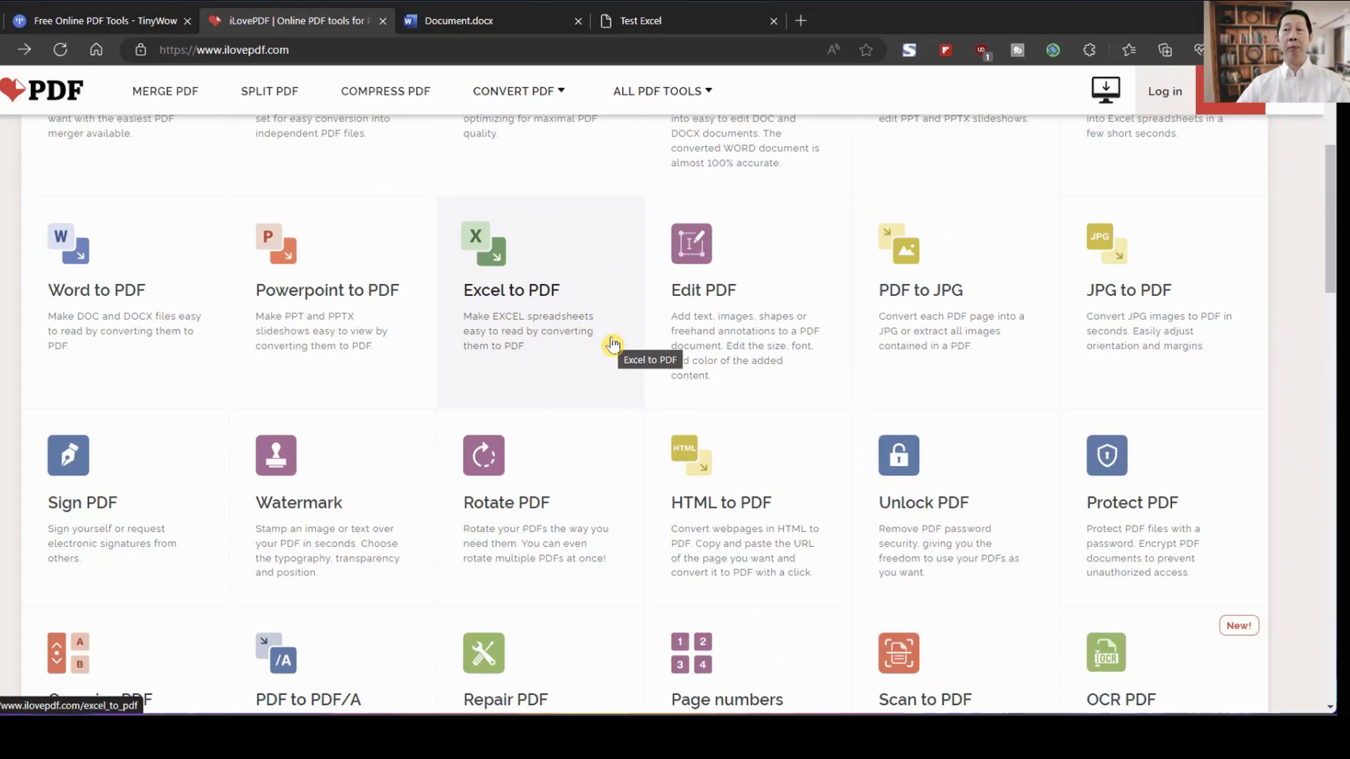
scroll(612, 345, "up", 3)
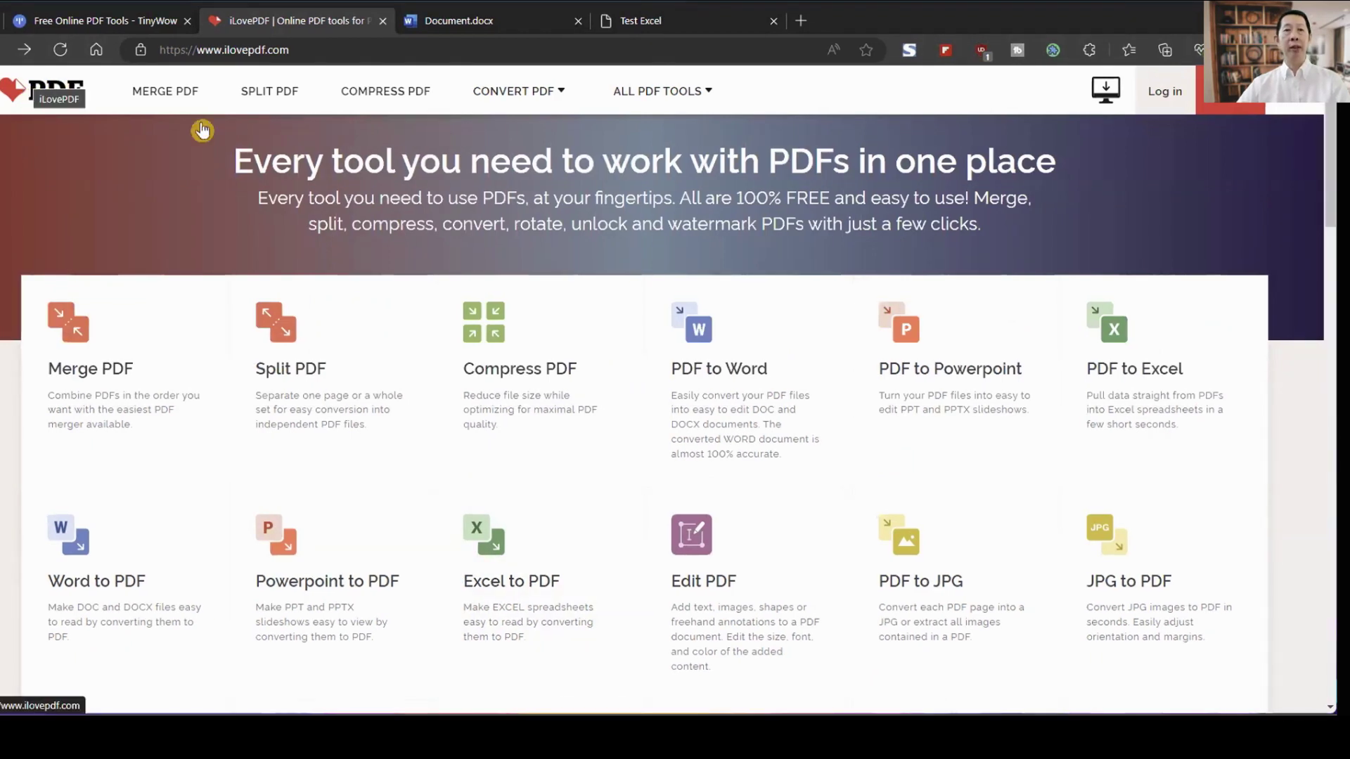
scroll(475, 366, "down", 3)
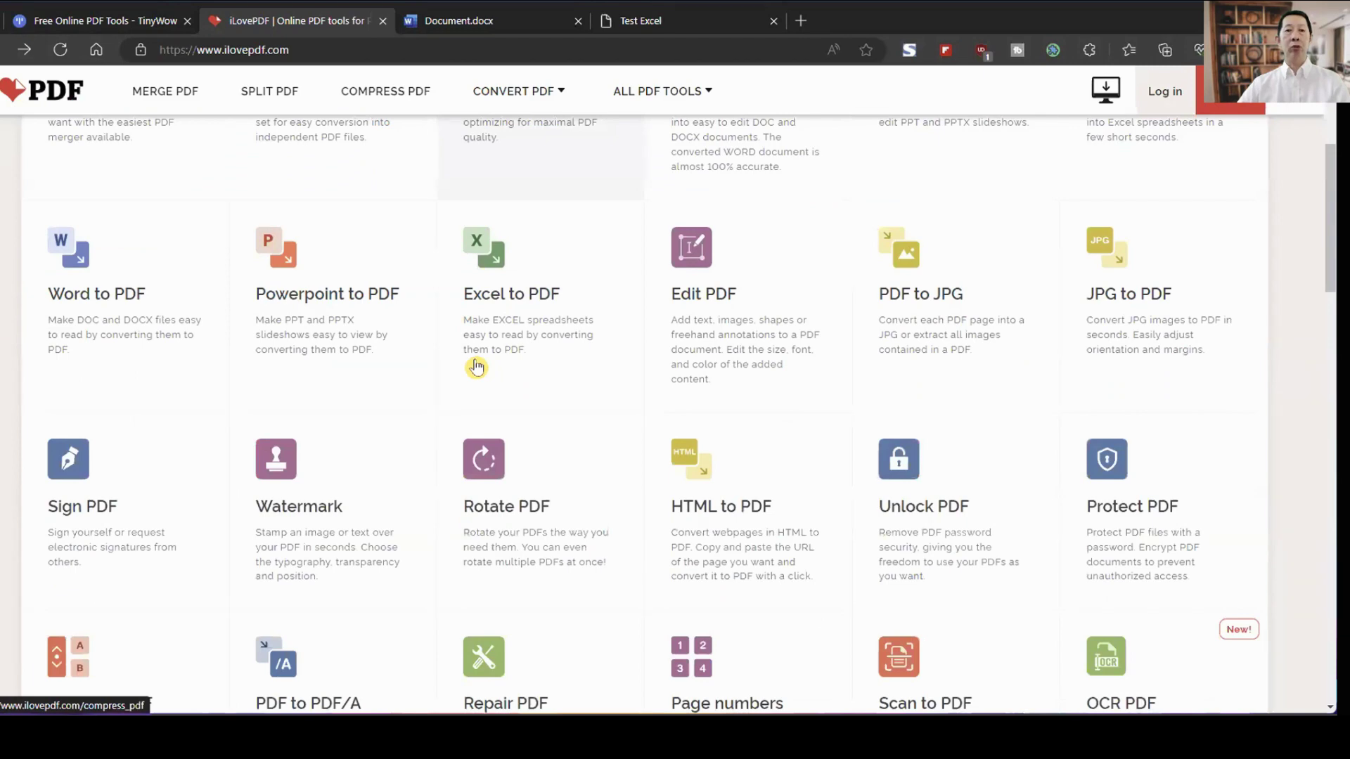
scroll(476, 366, "up", 1)
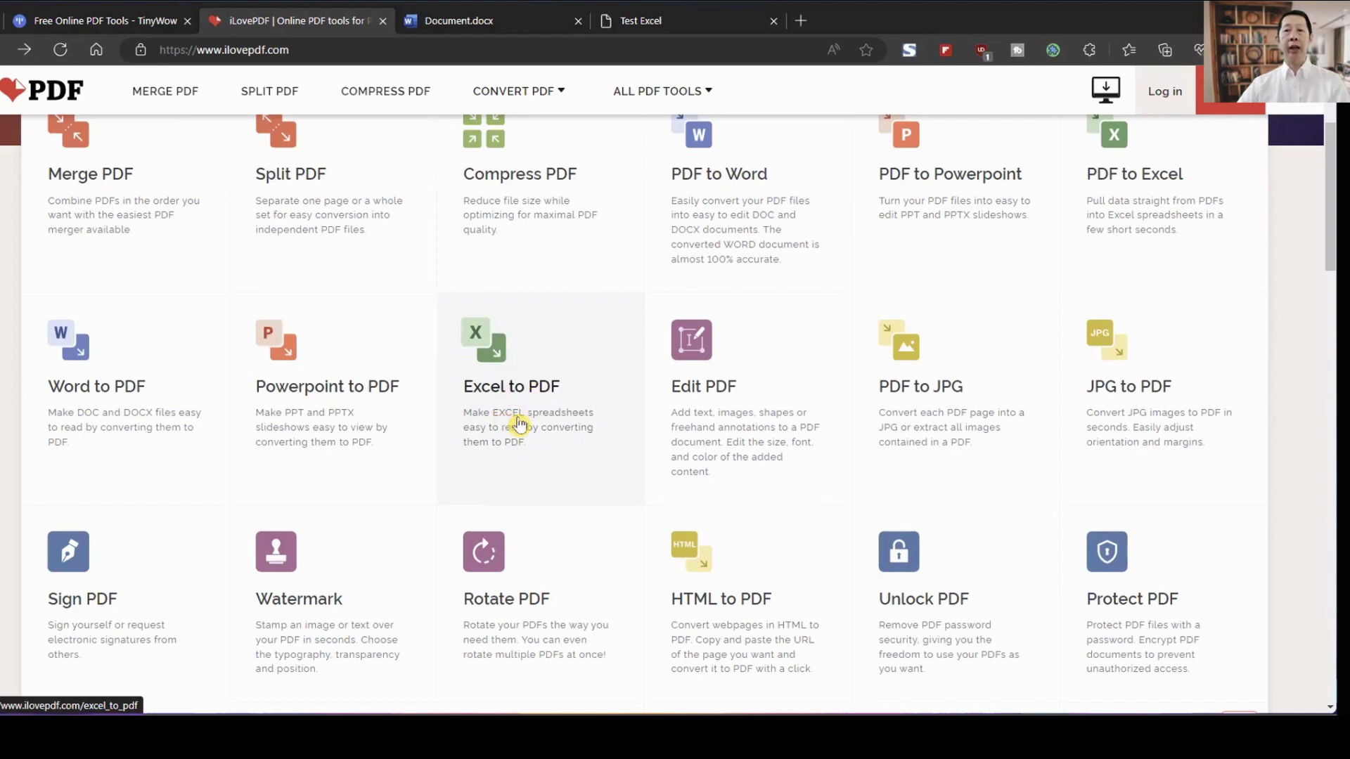
scroll(740, 381, "up", 2)
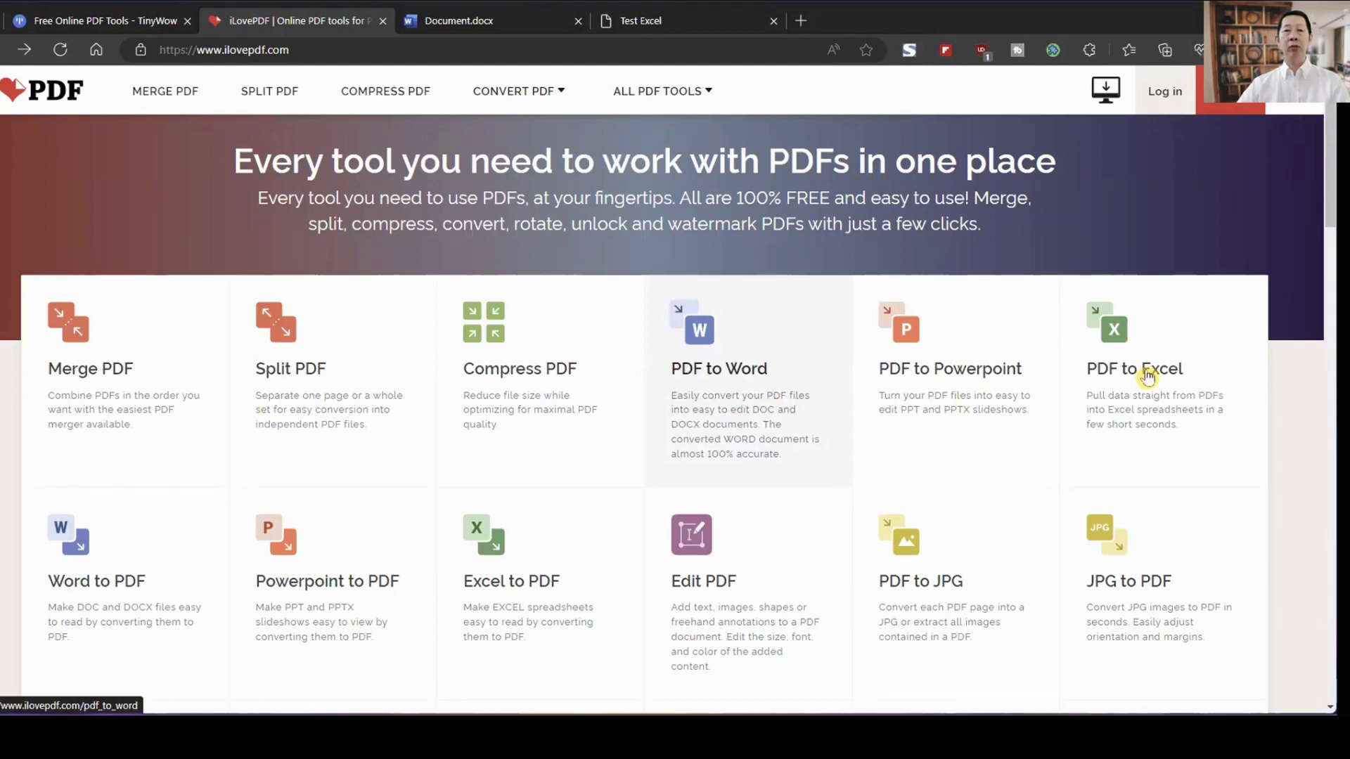
scroll(518, 293, "down", 3)
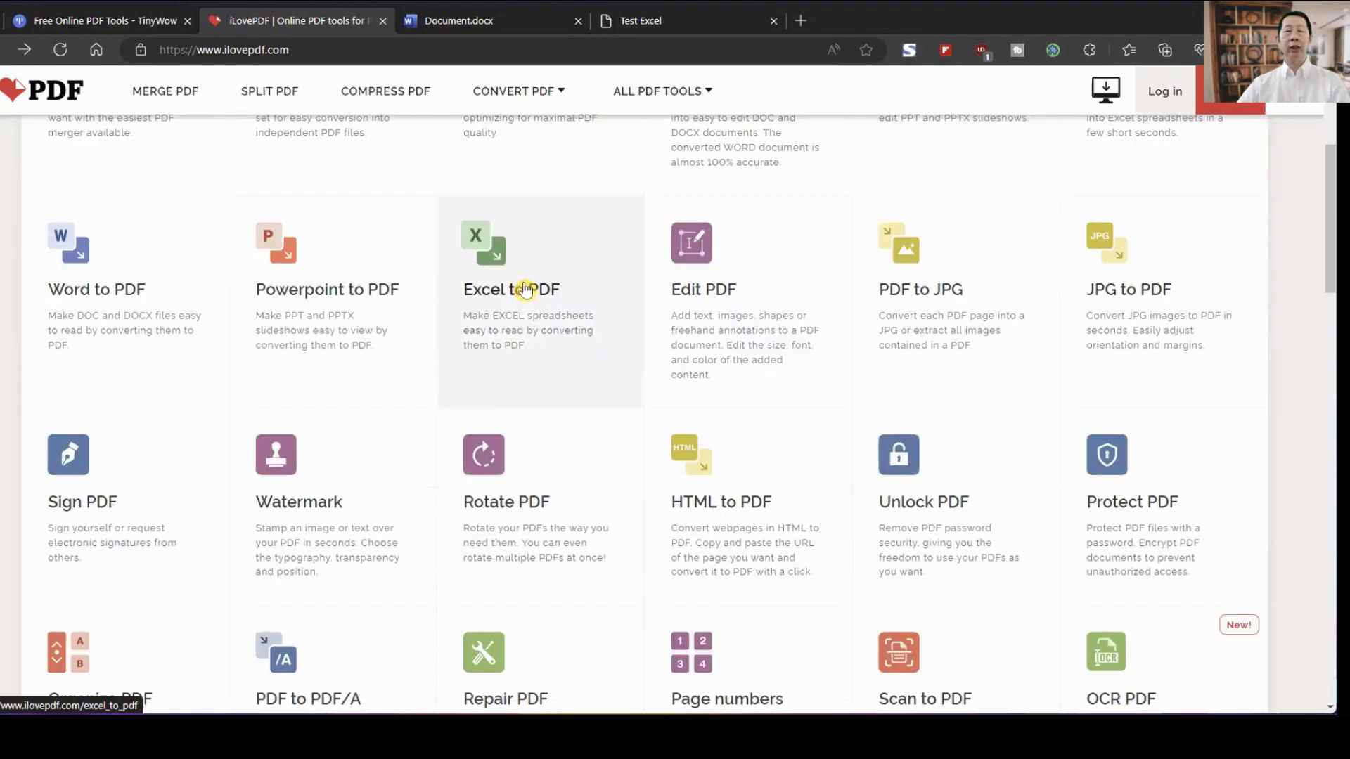
Upload students-scores.xlsx from Downloads into iLovePDF's Excel to PDF tool.
left_click(525, 291)
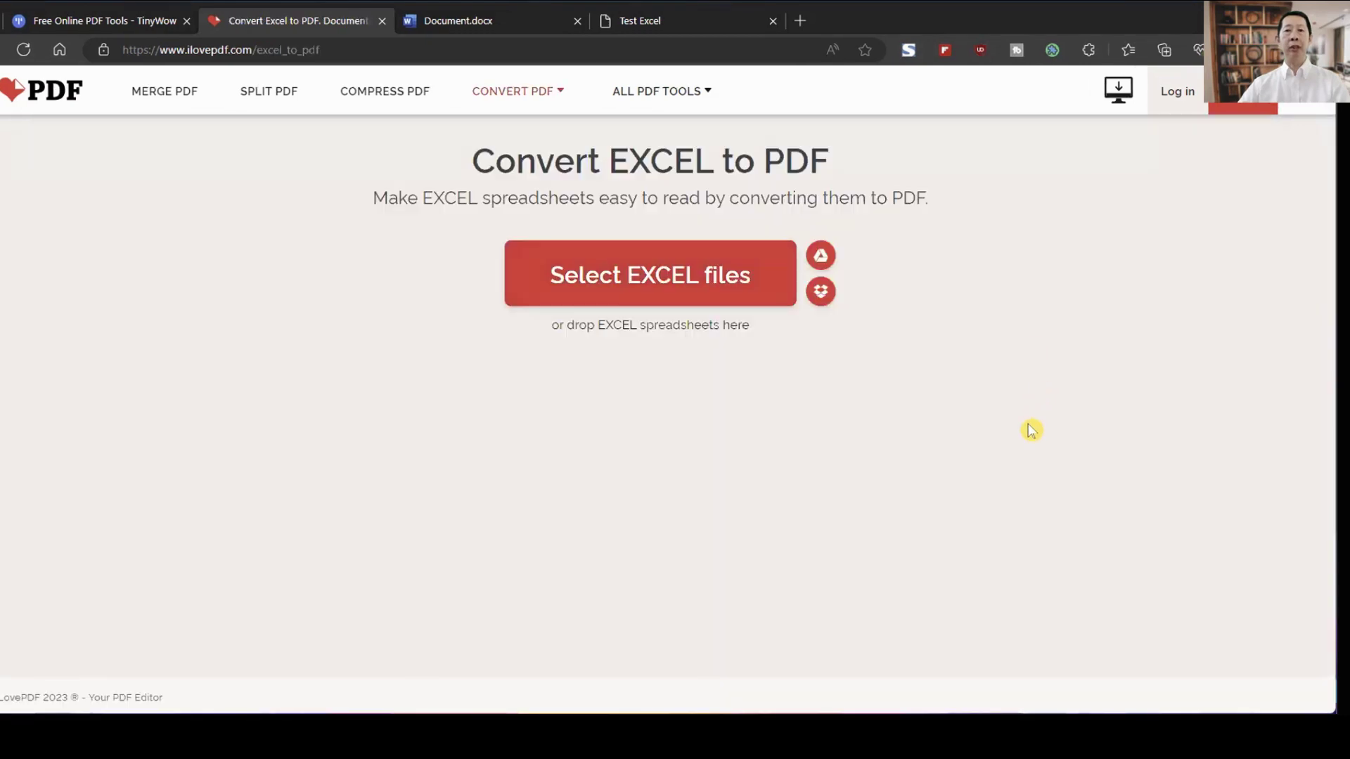
left_click(662, 266)
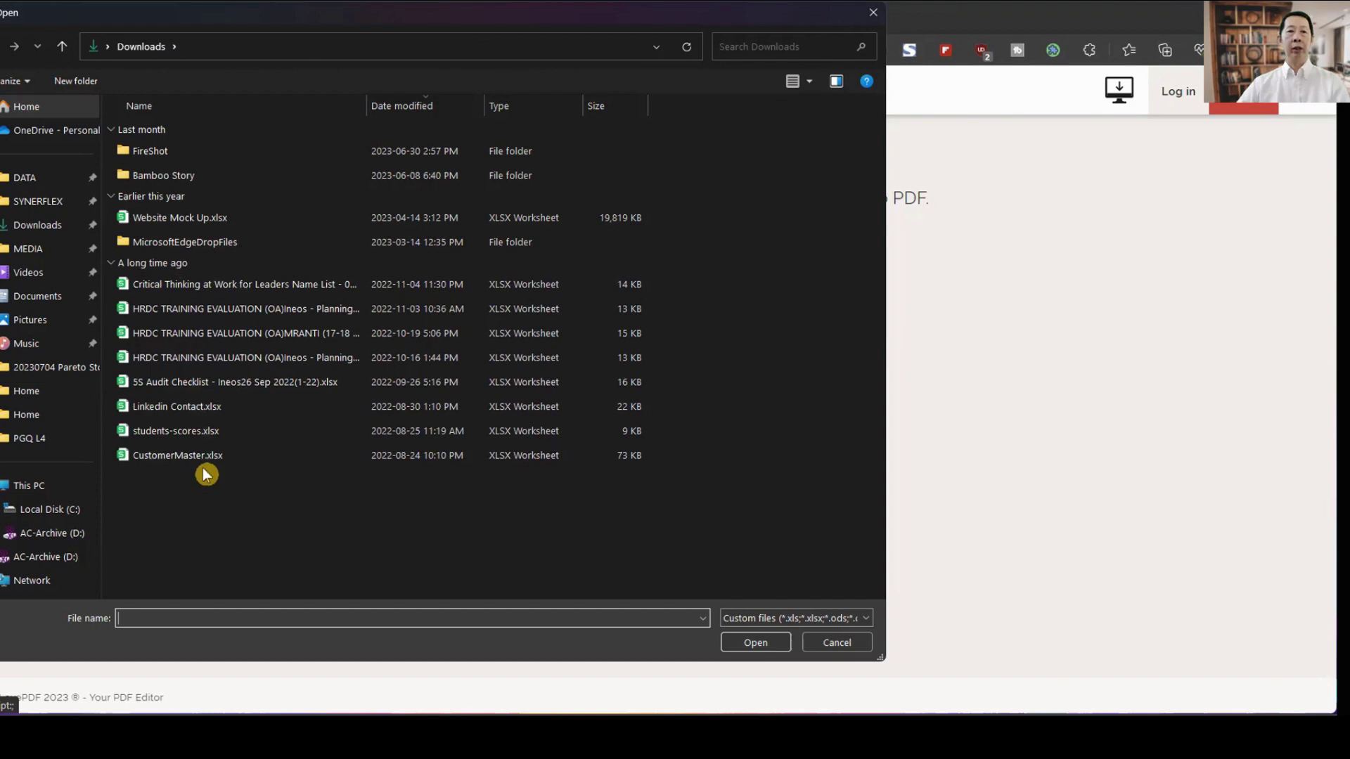
left_click(210, 434)
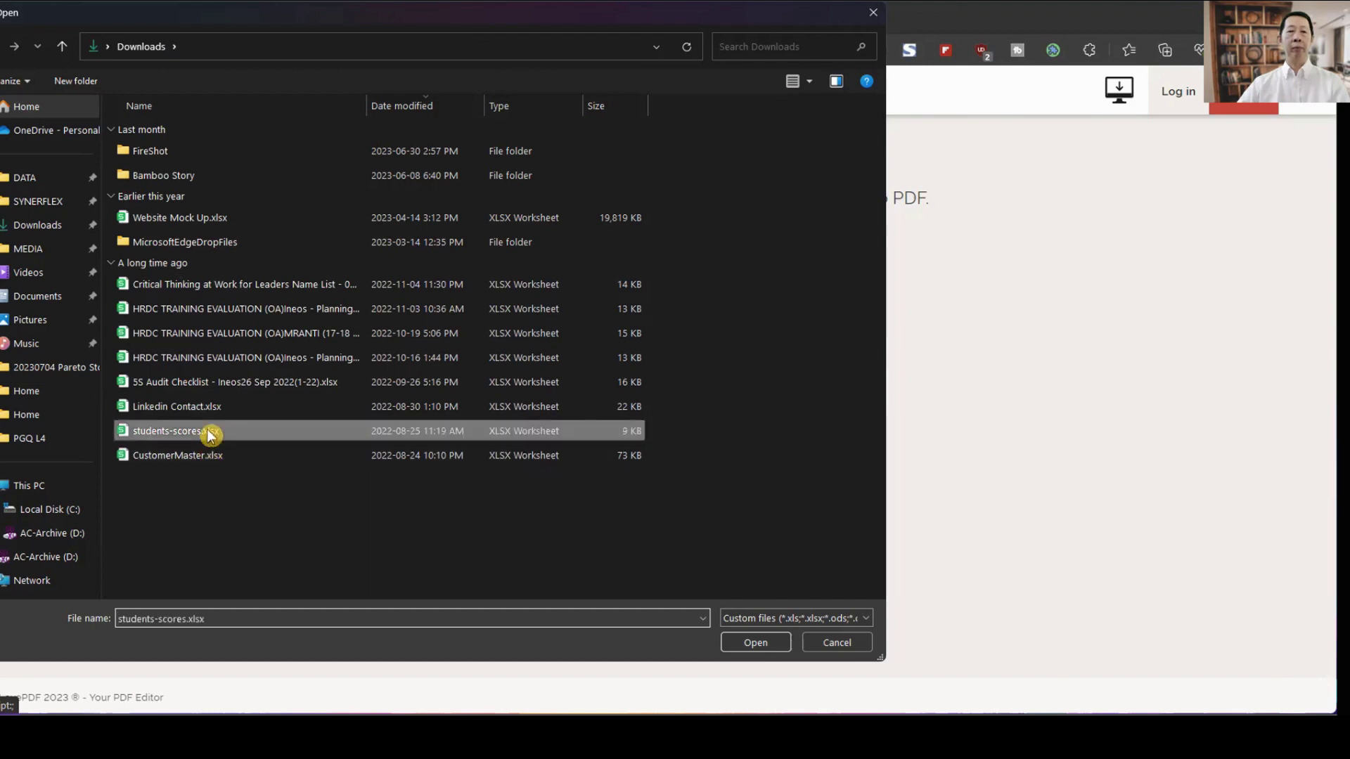
key("Return")
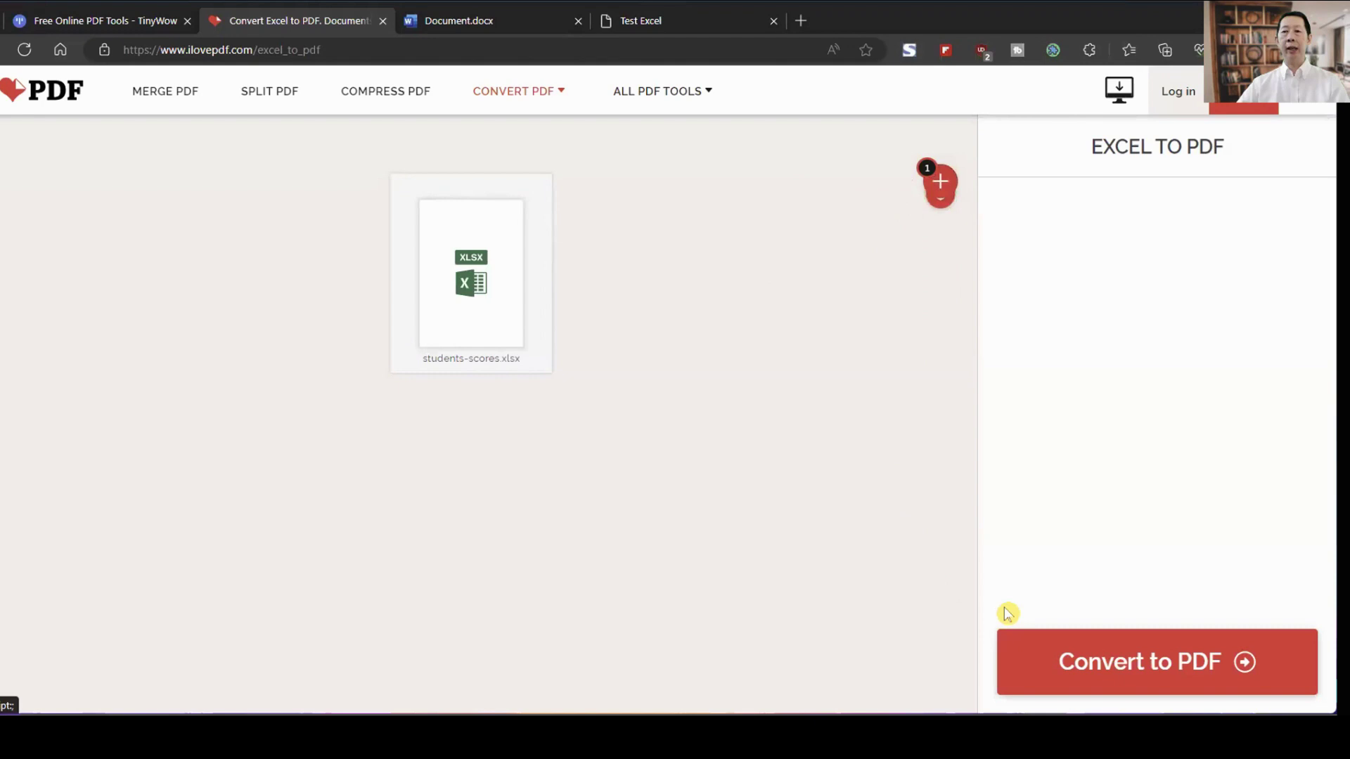
Convert students-scores.xlsx, preview students-scores.pdf, then return to the iLovePDF home page.
left_click(1113, 652)
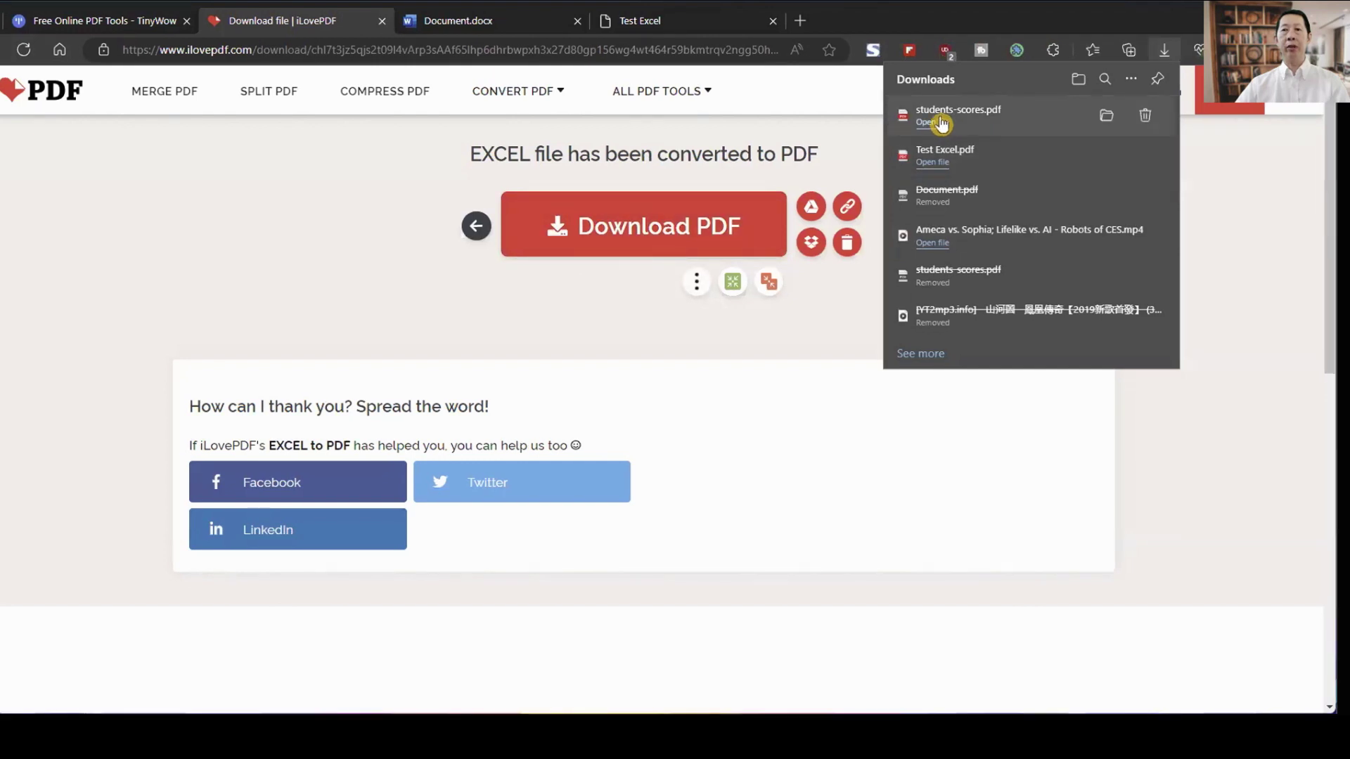
left_click(931, 123)
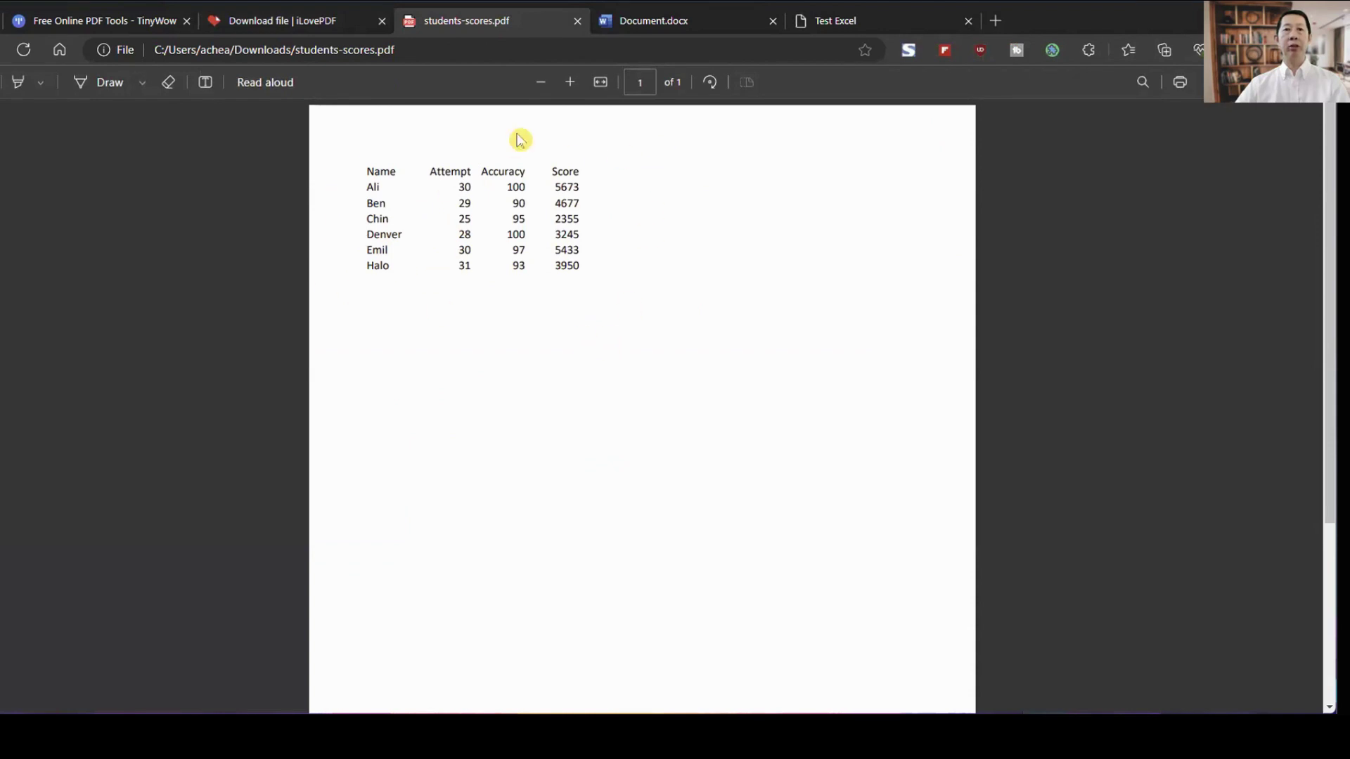
left_click(578, 23)
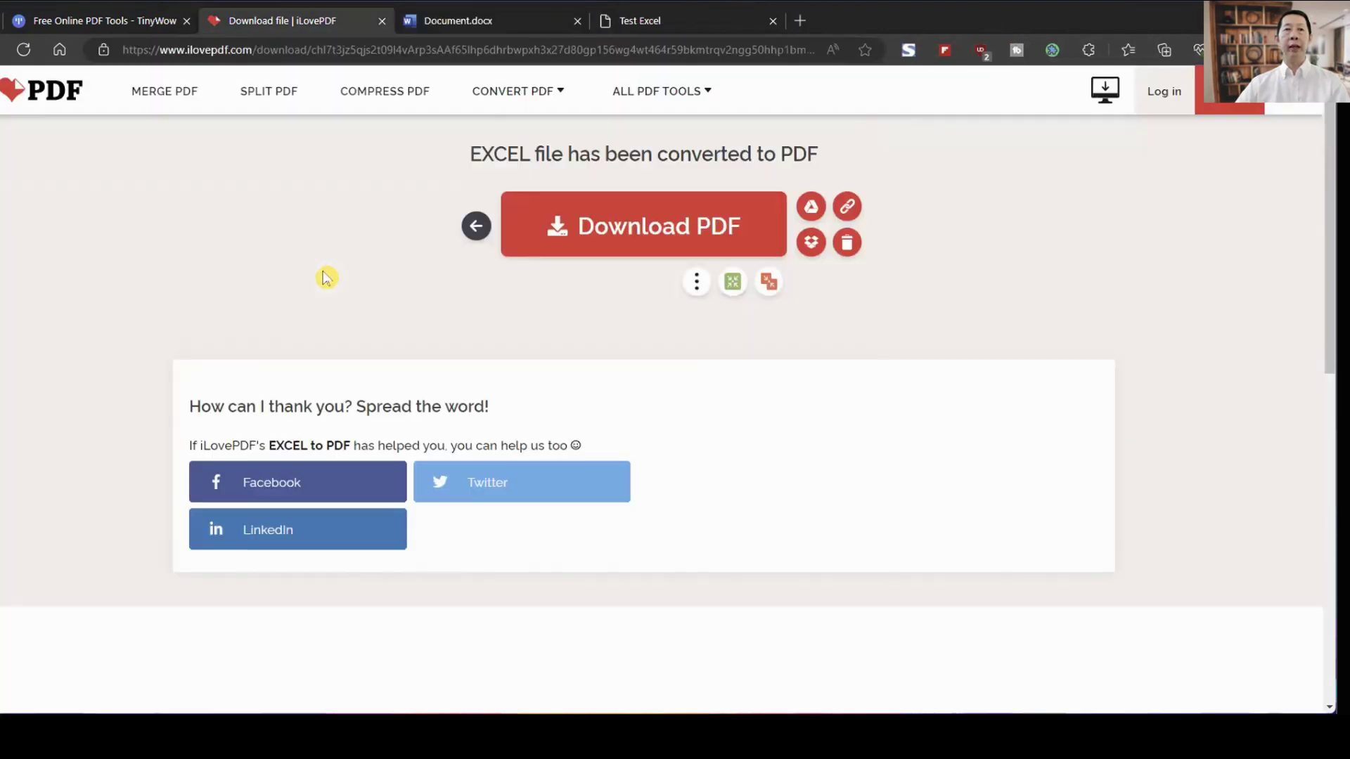
left_click(51, 93)
scroll(625, 368, "down", 5)
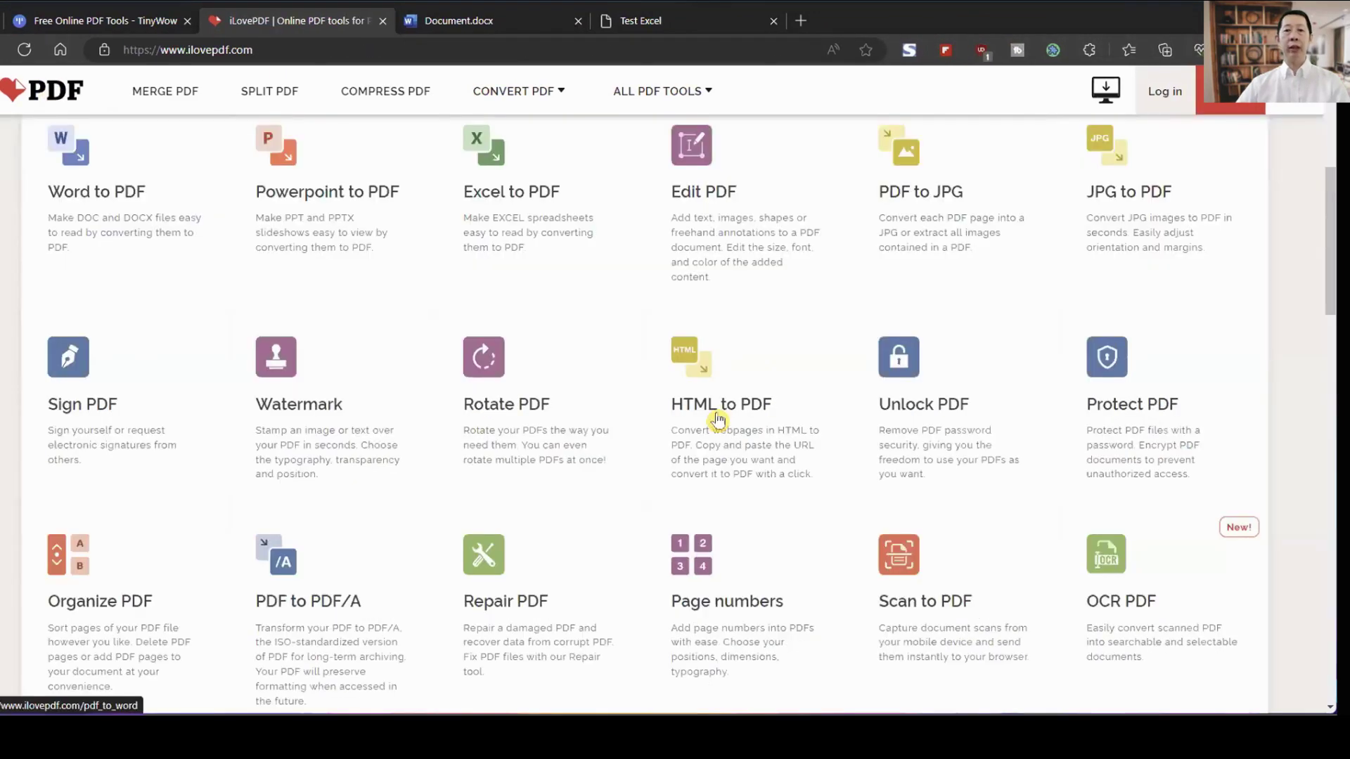
scroll(717, 423, "down", 2)
scroll(714, 419, "up", 1)
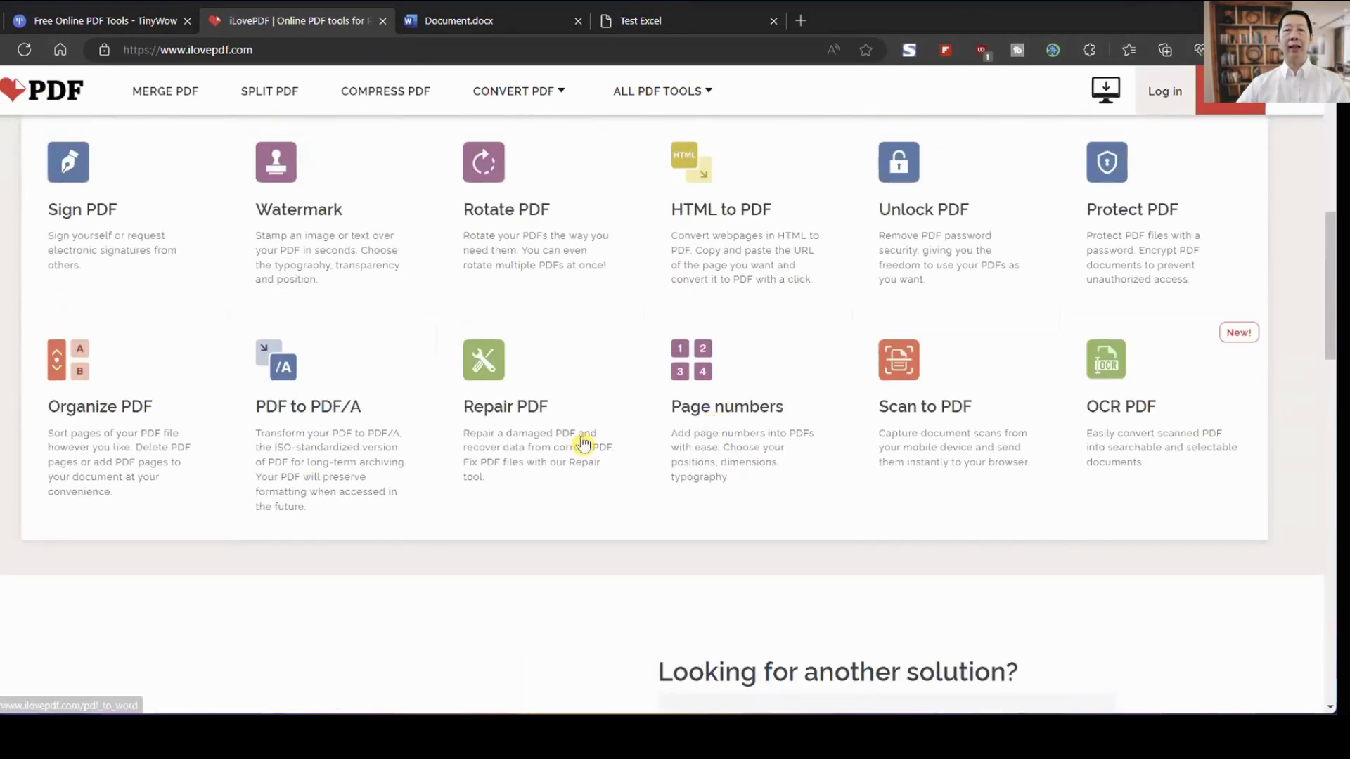
scroll(967, 468, "up", 3)
scroll(970, 471, "up", 2)
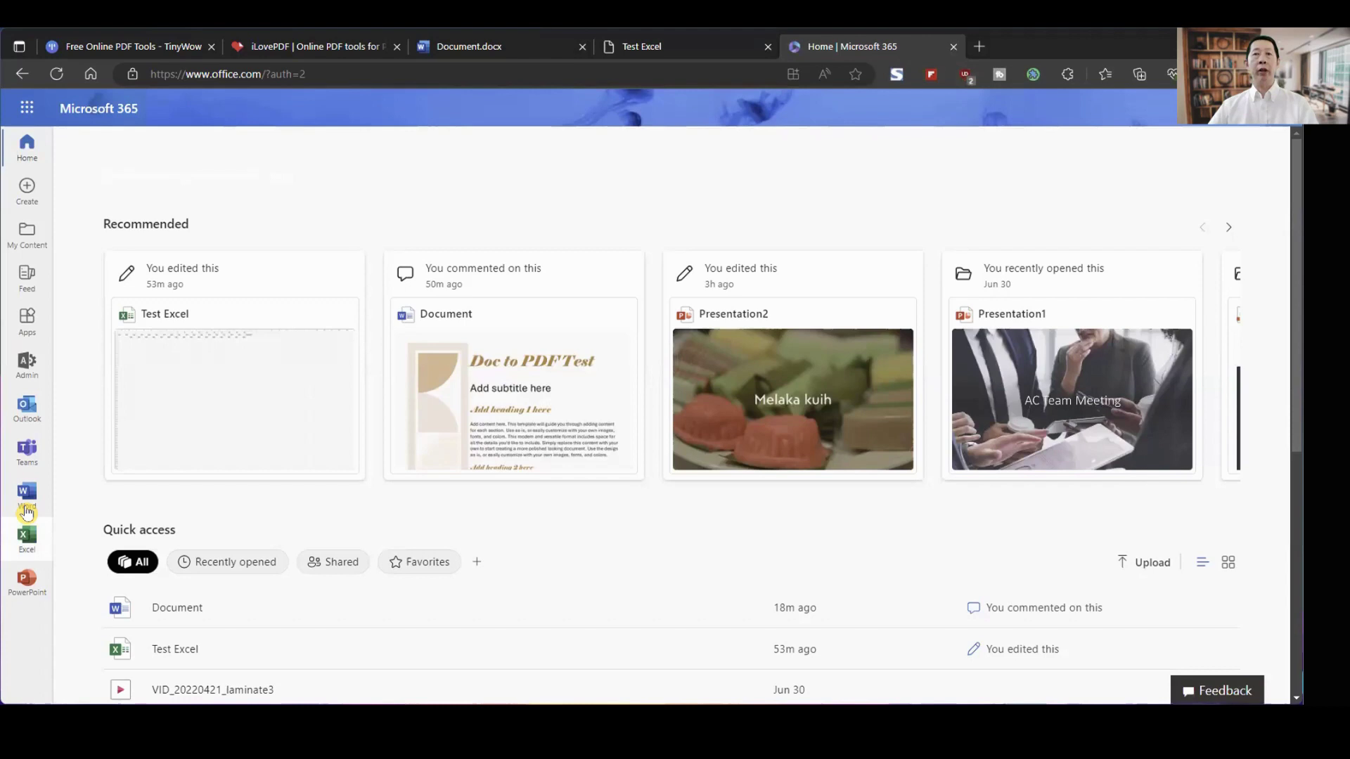
Switch to the Document.docx 'Doc to PDF Test' document and open its File menu.
left_click(27, 576)
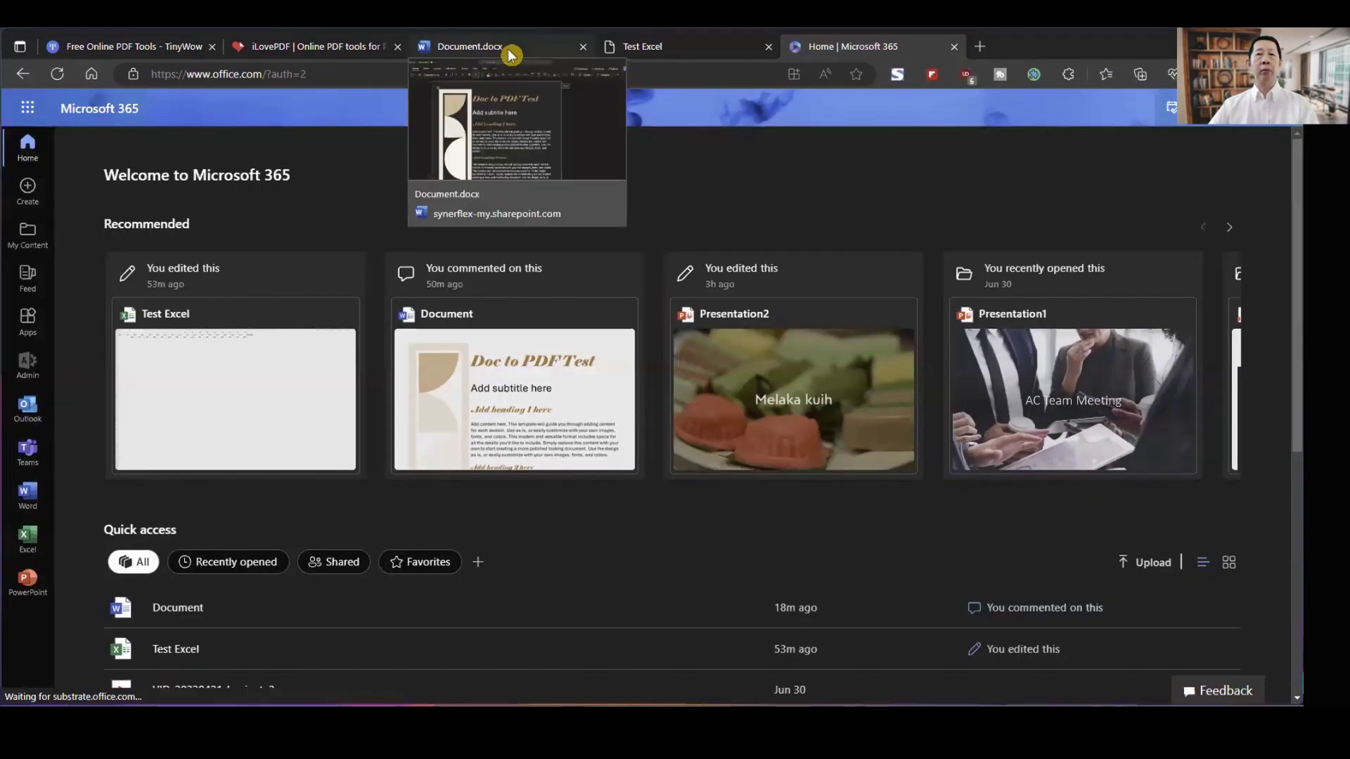
left_click(511, 49)
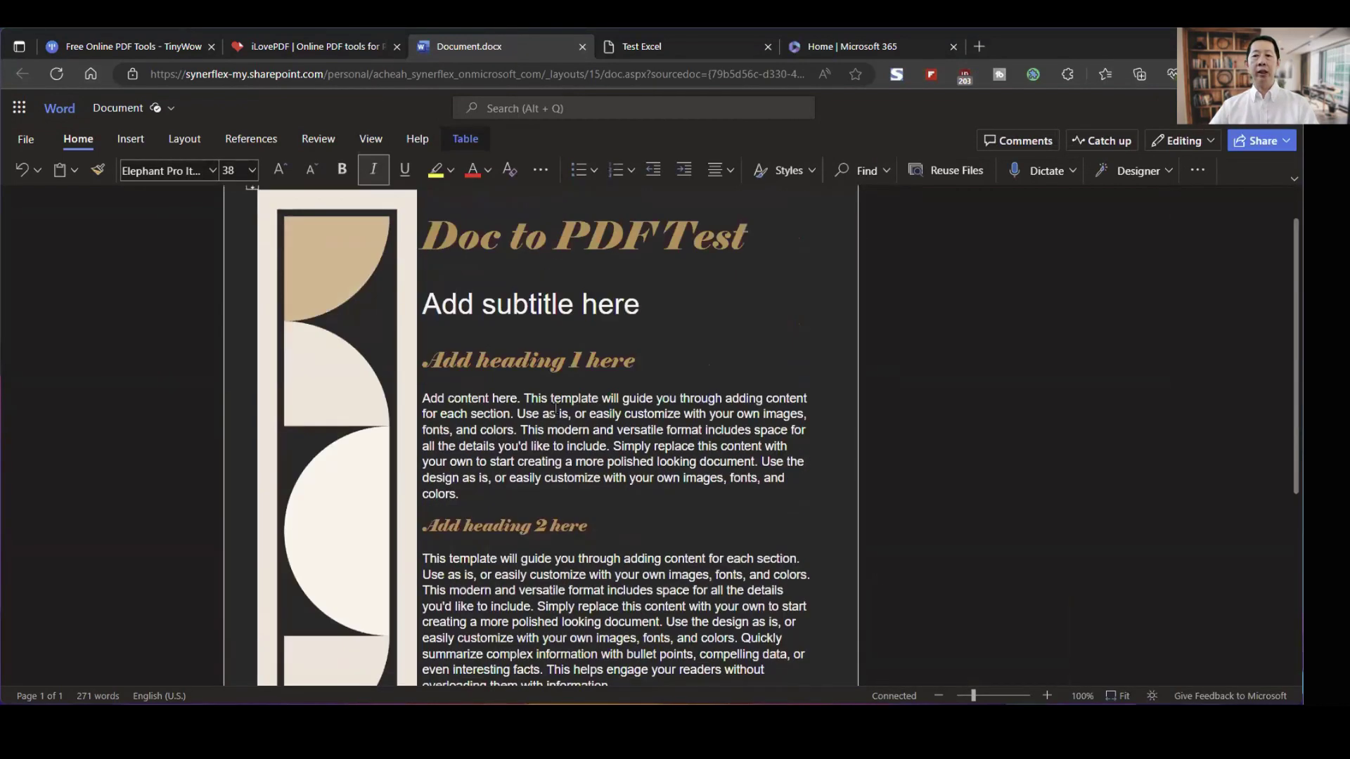
left_click(843, 327)
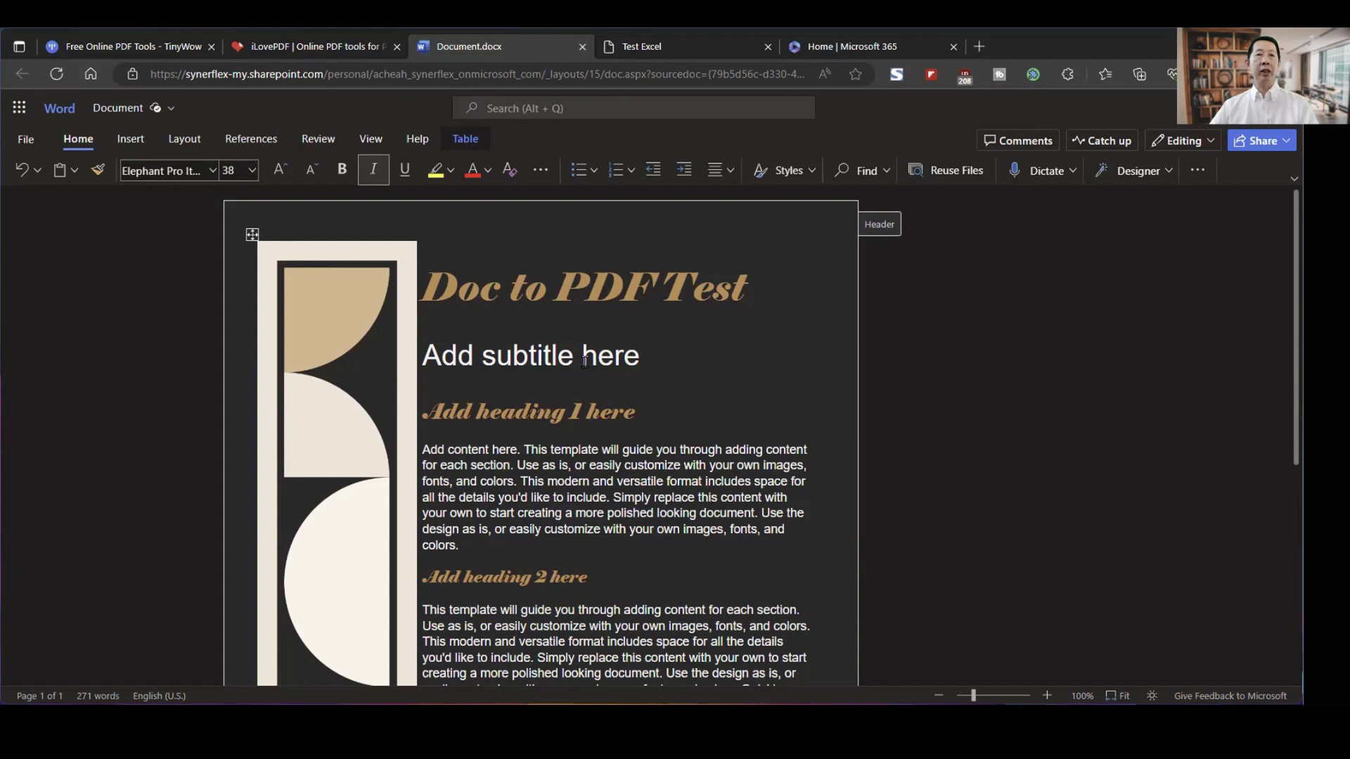
left_click(26, 141)
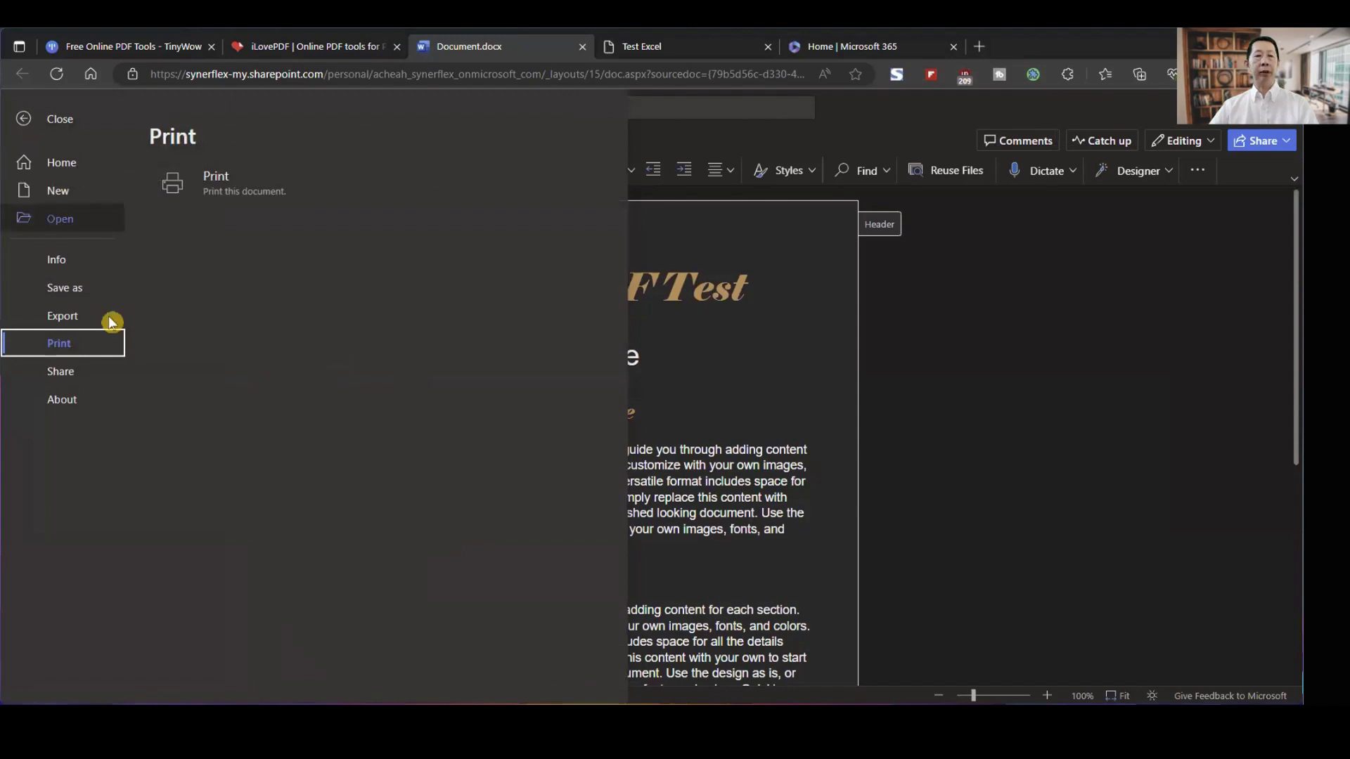
Print the document to Microsoft Print to PDF on A4 paper.
left_click(71, 344)
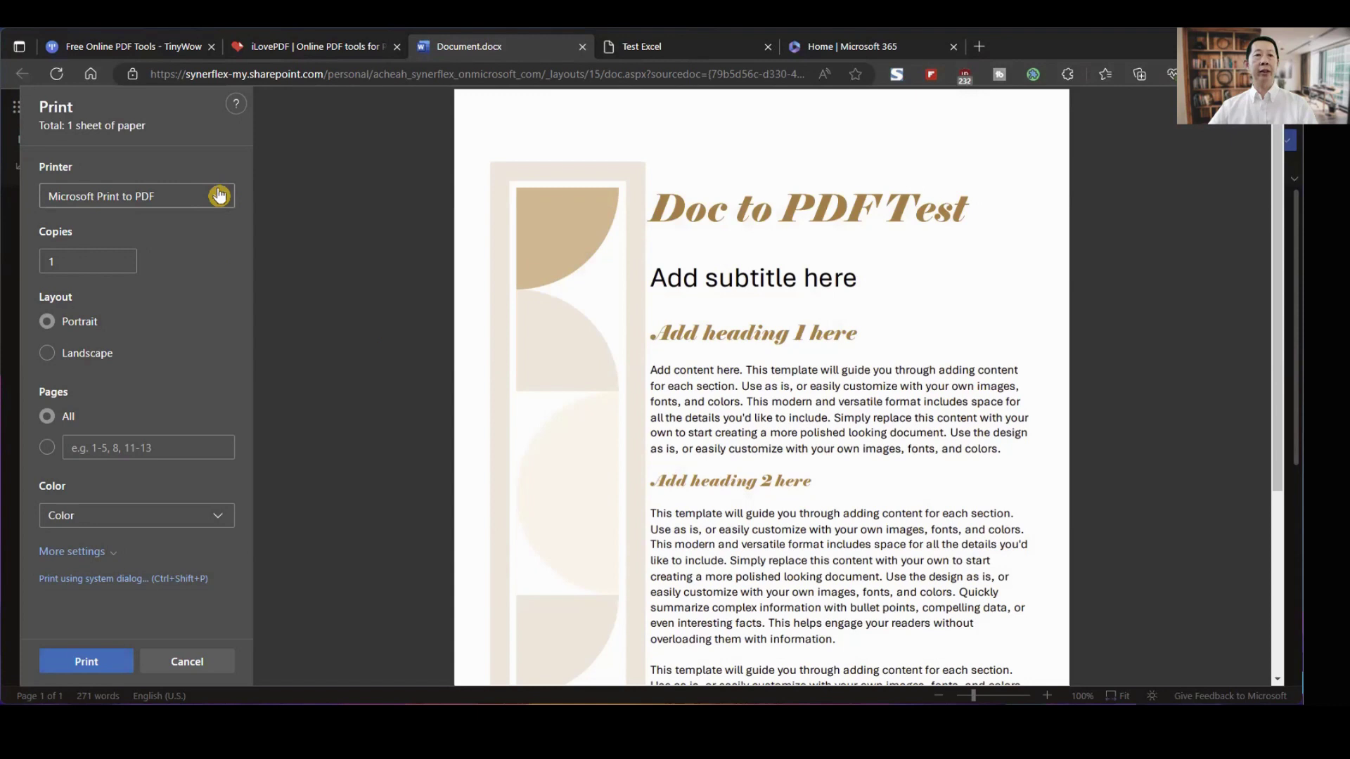
left_click(218, 197)
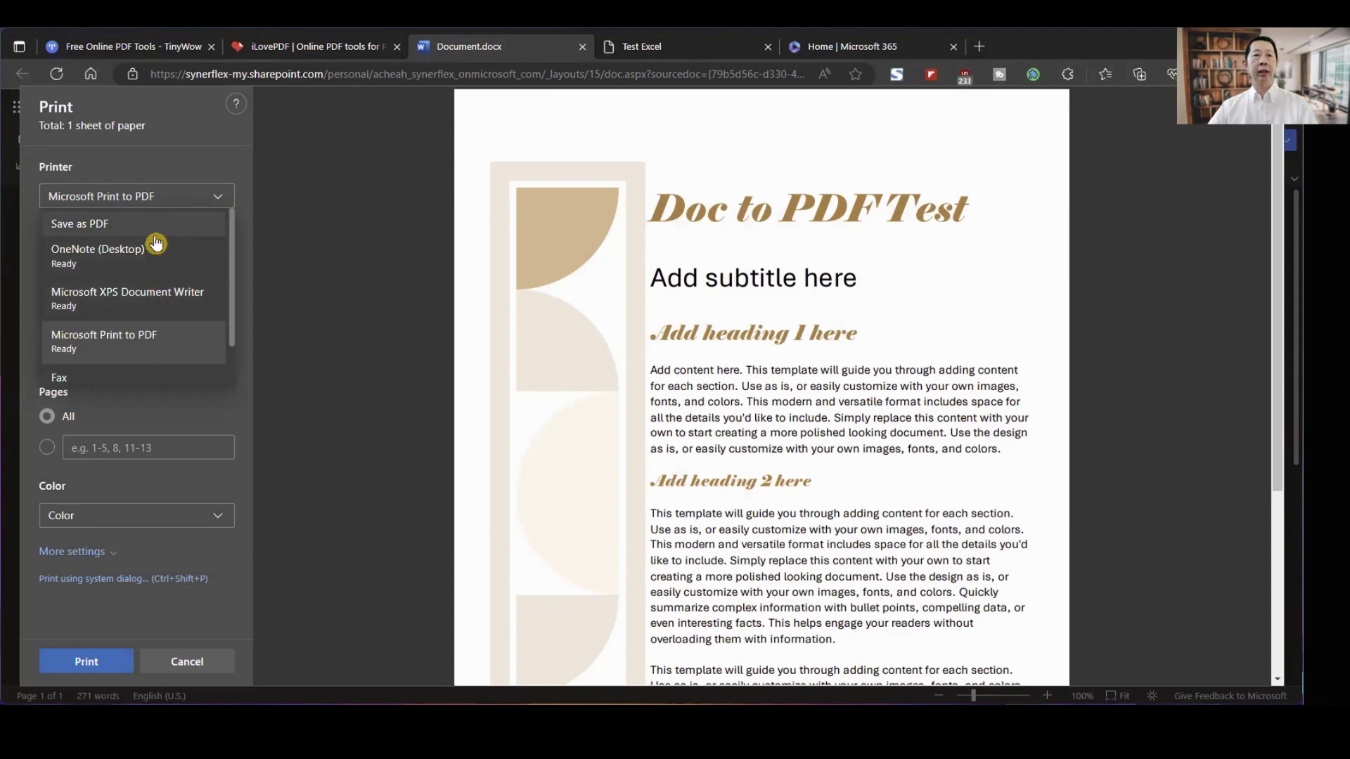
left_click(158, 347)
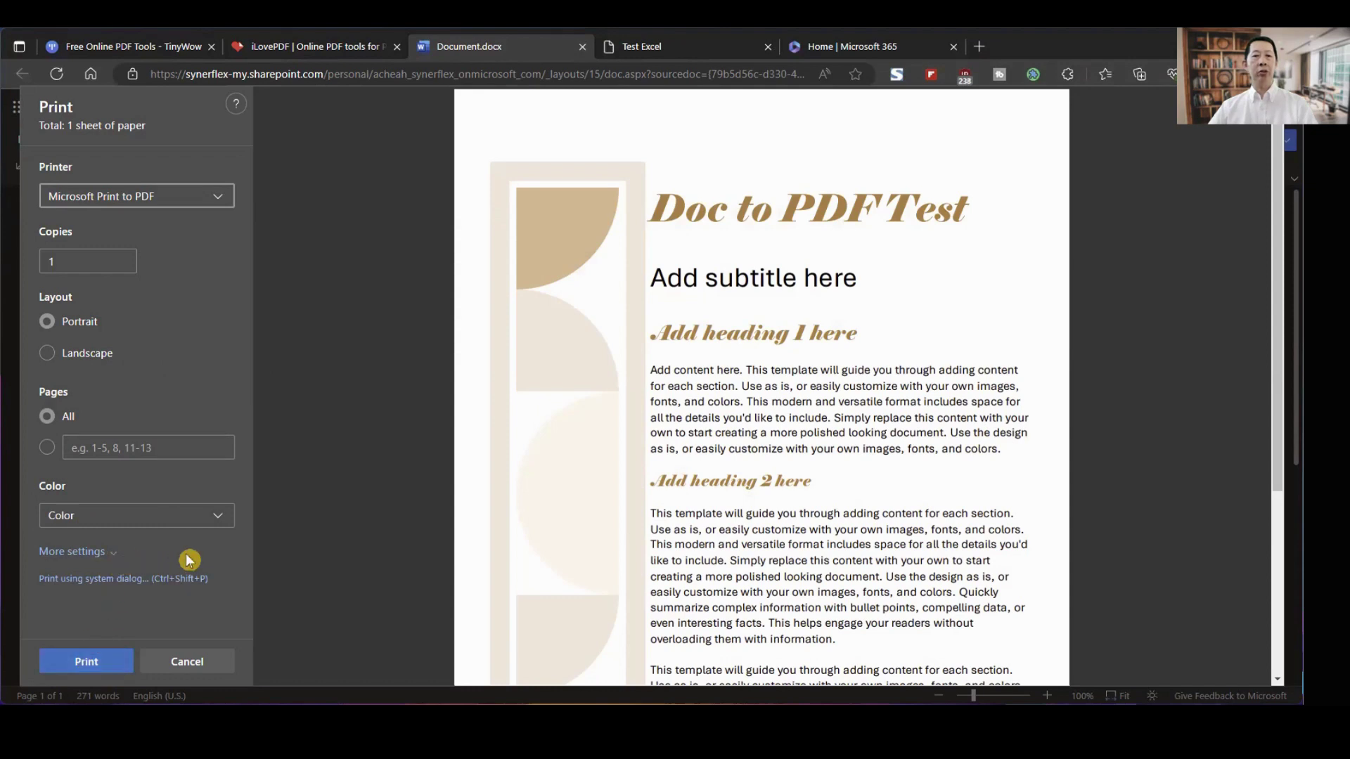
left_click(109, 553)
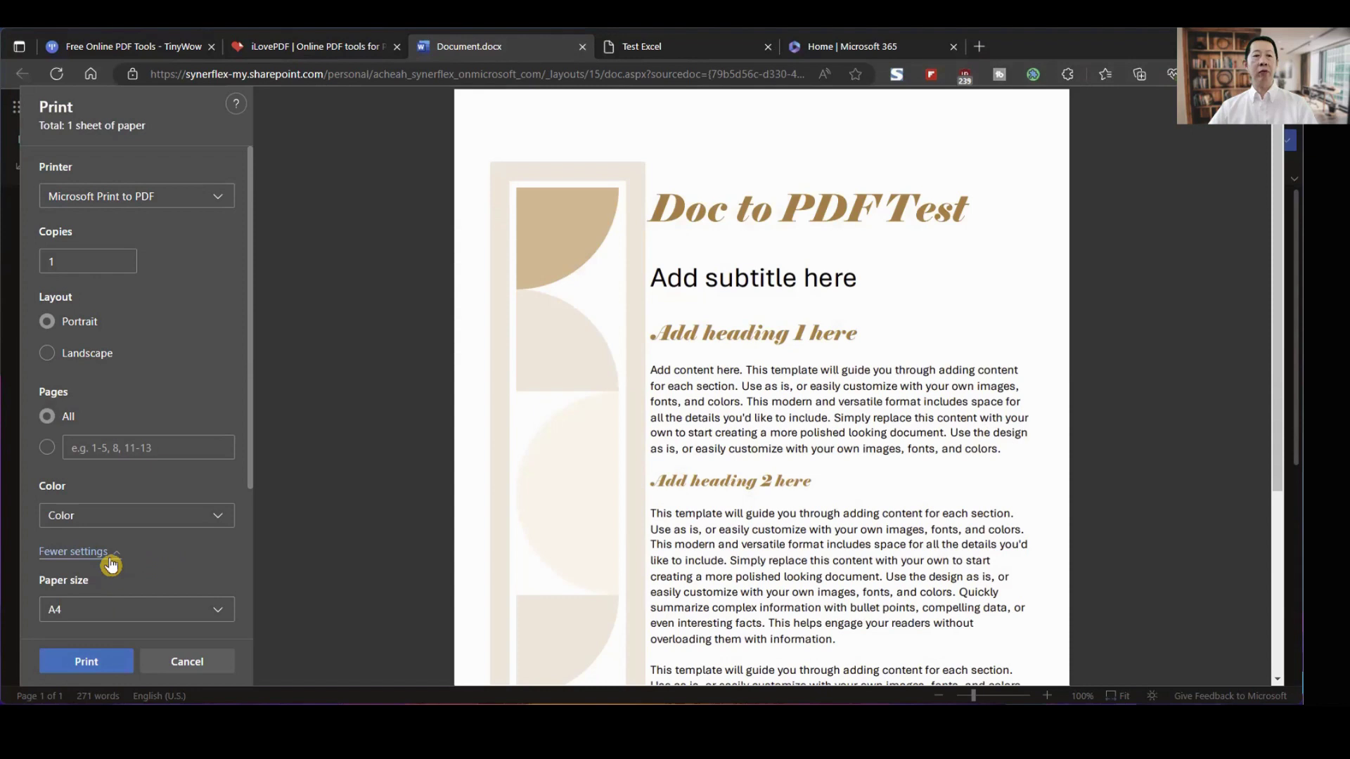
left_click(225, 615)
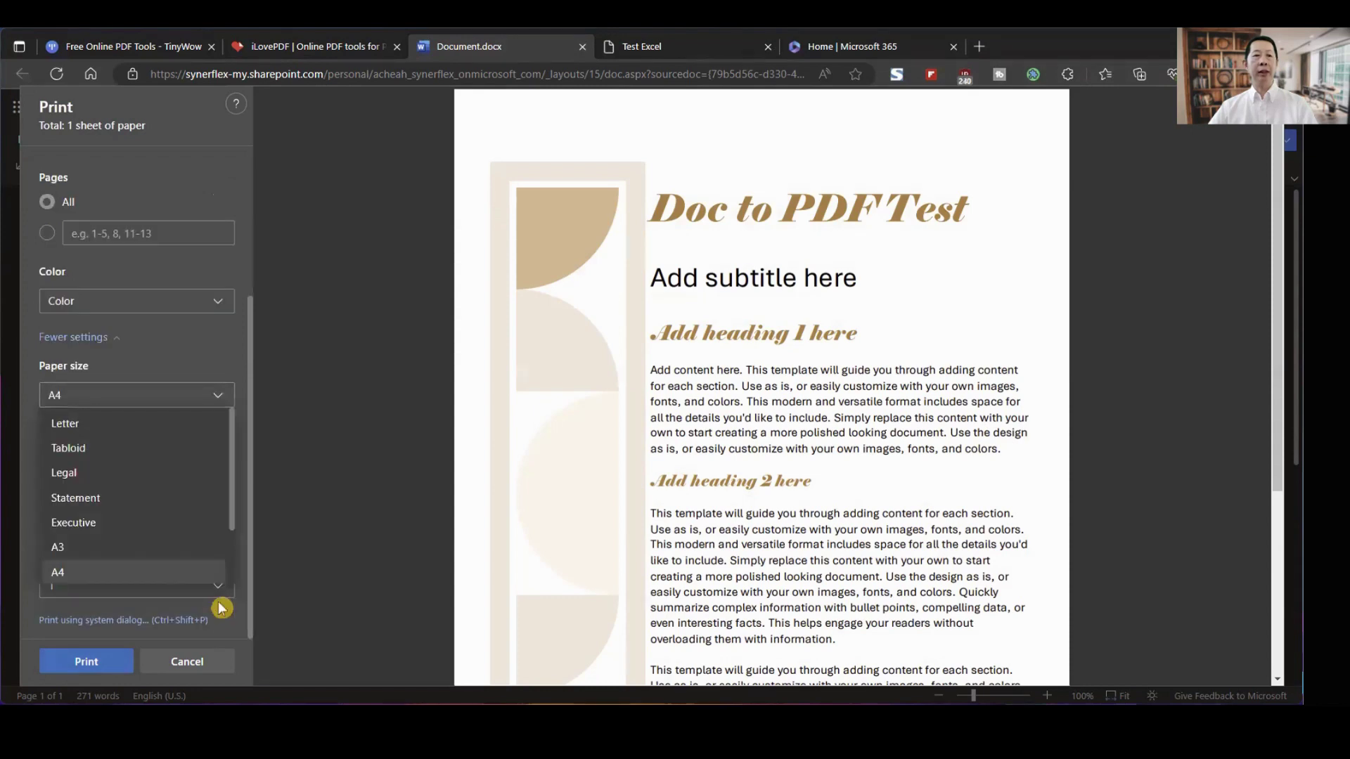
left_click(158, 575)
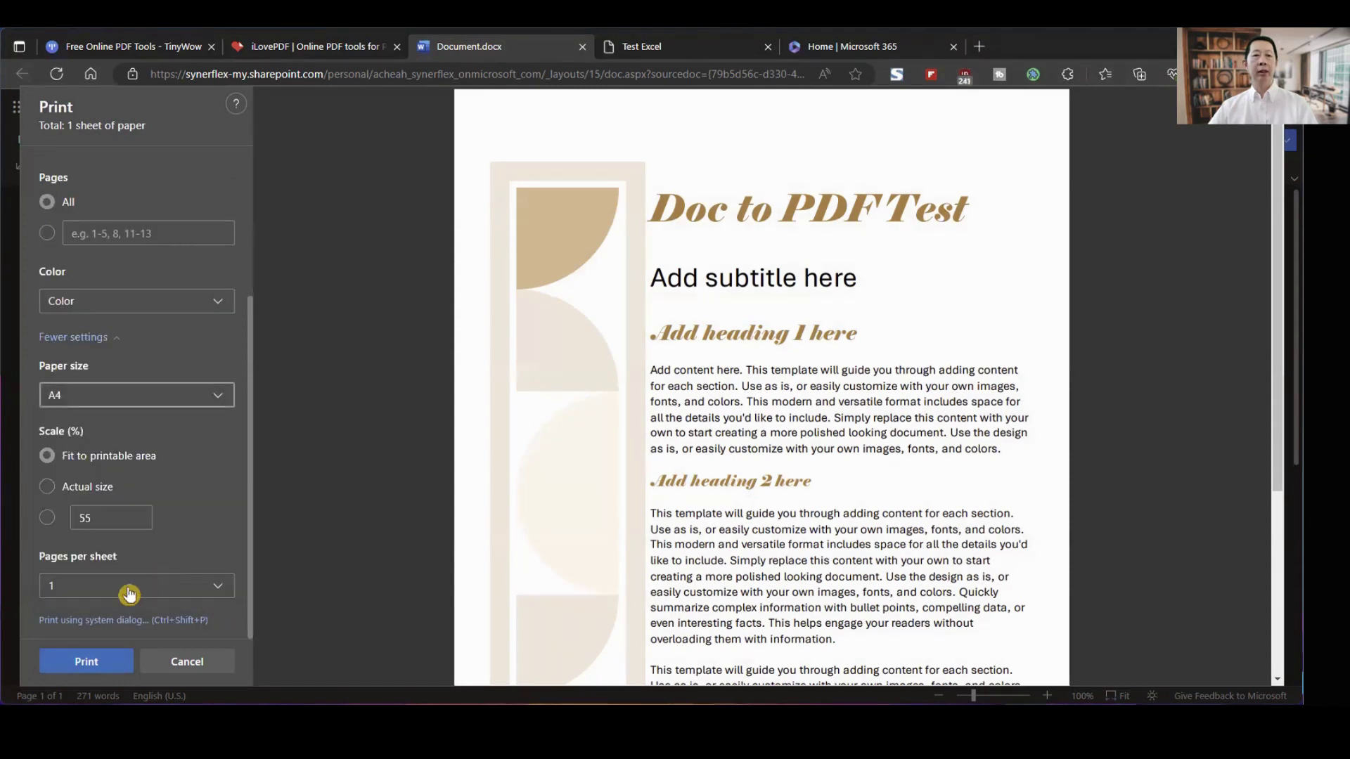
left_click(89, 664)
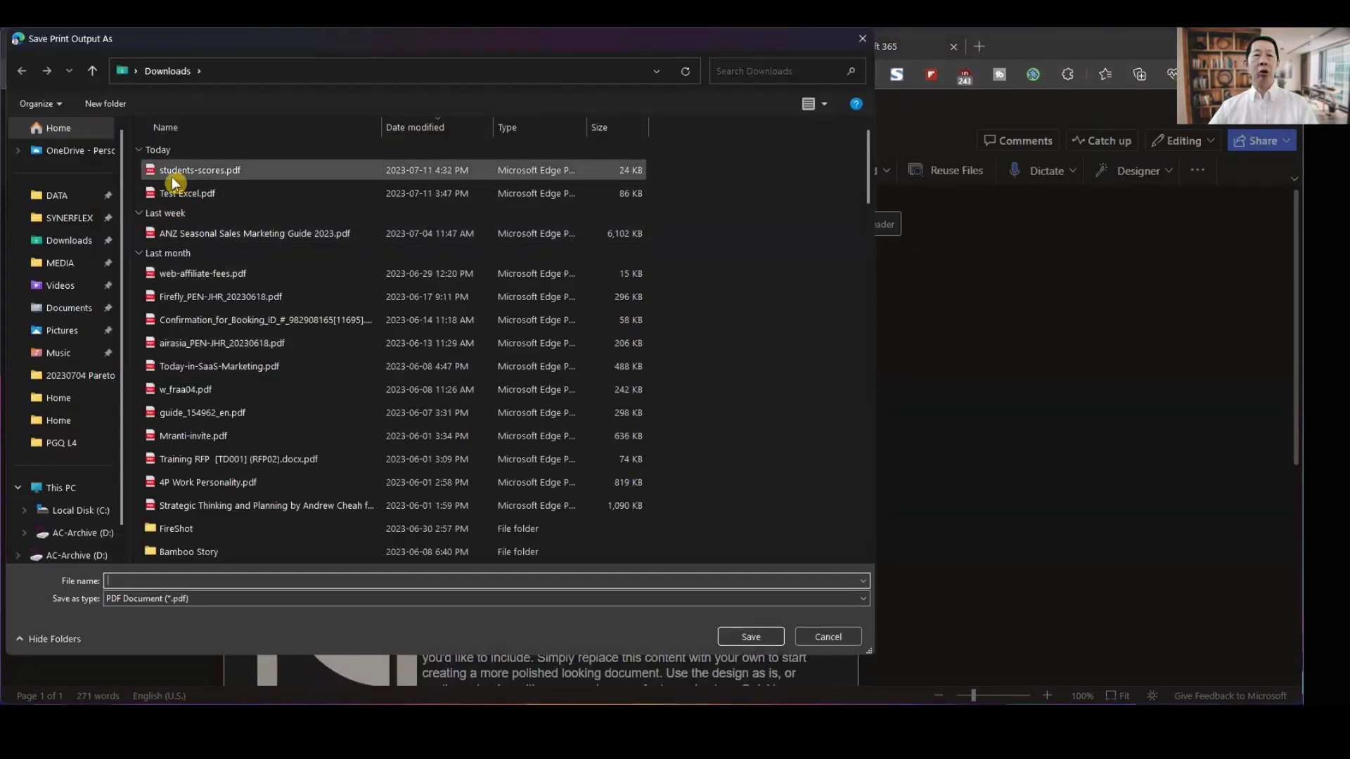
Save the print output as 'testpdf' in Downloads.
left_click(128, 579)
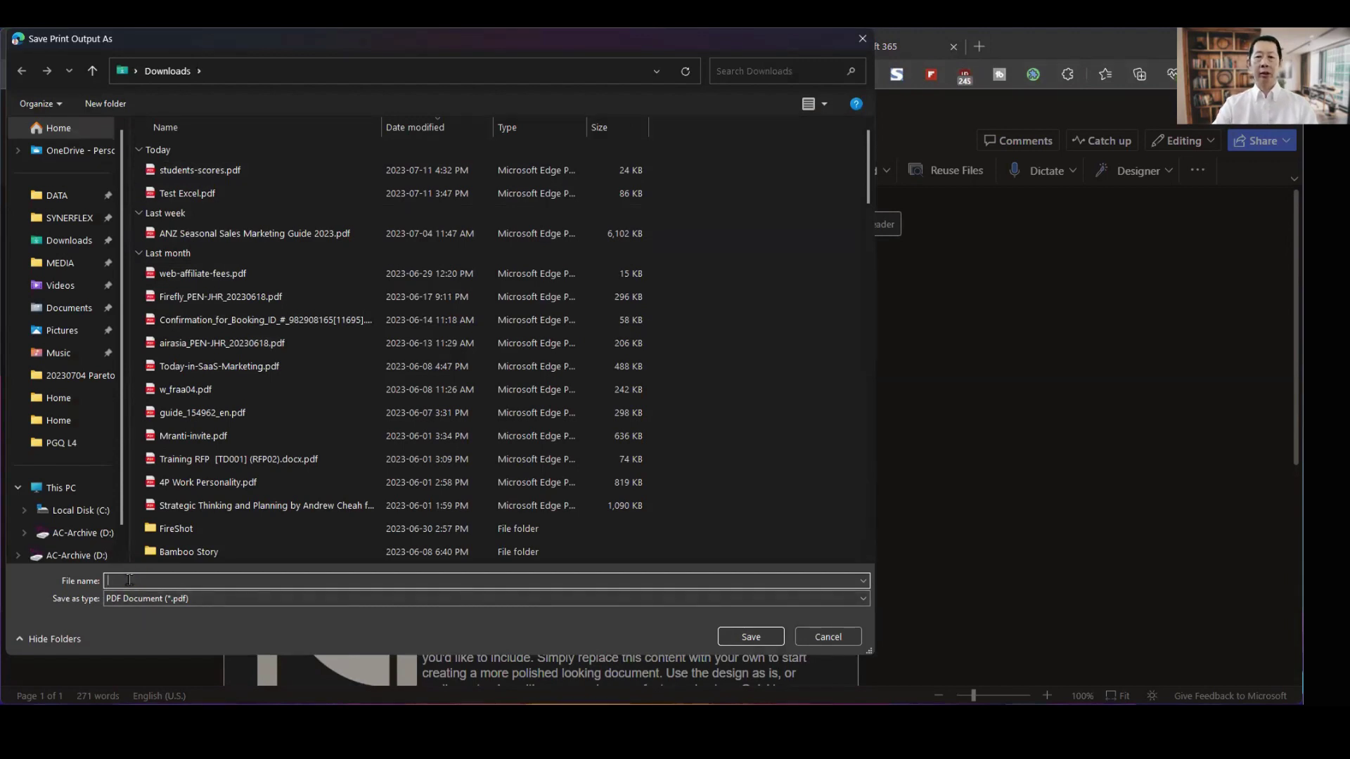
type("testpdf")
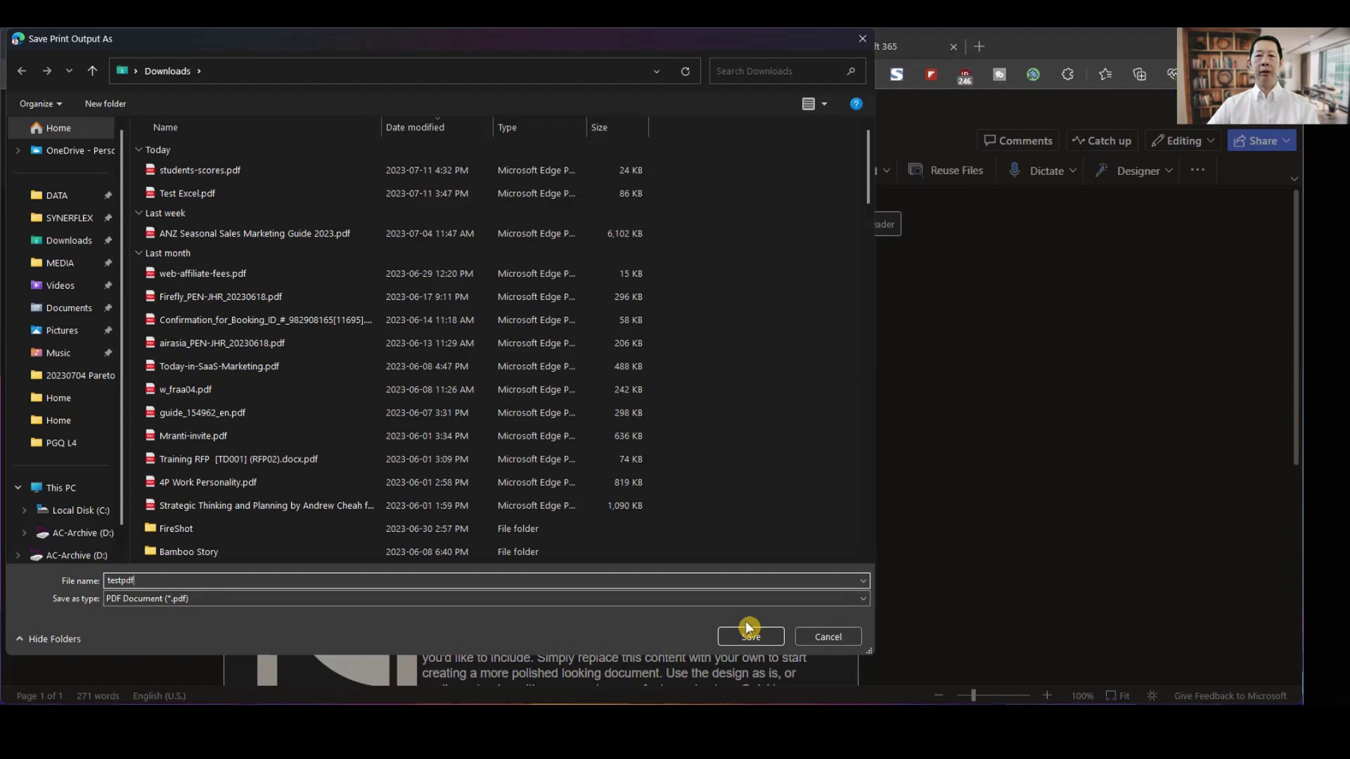
left_click(746, 639)
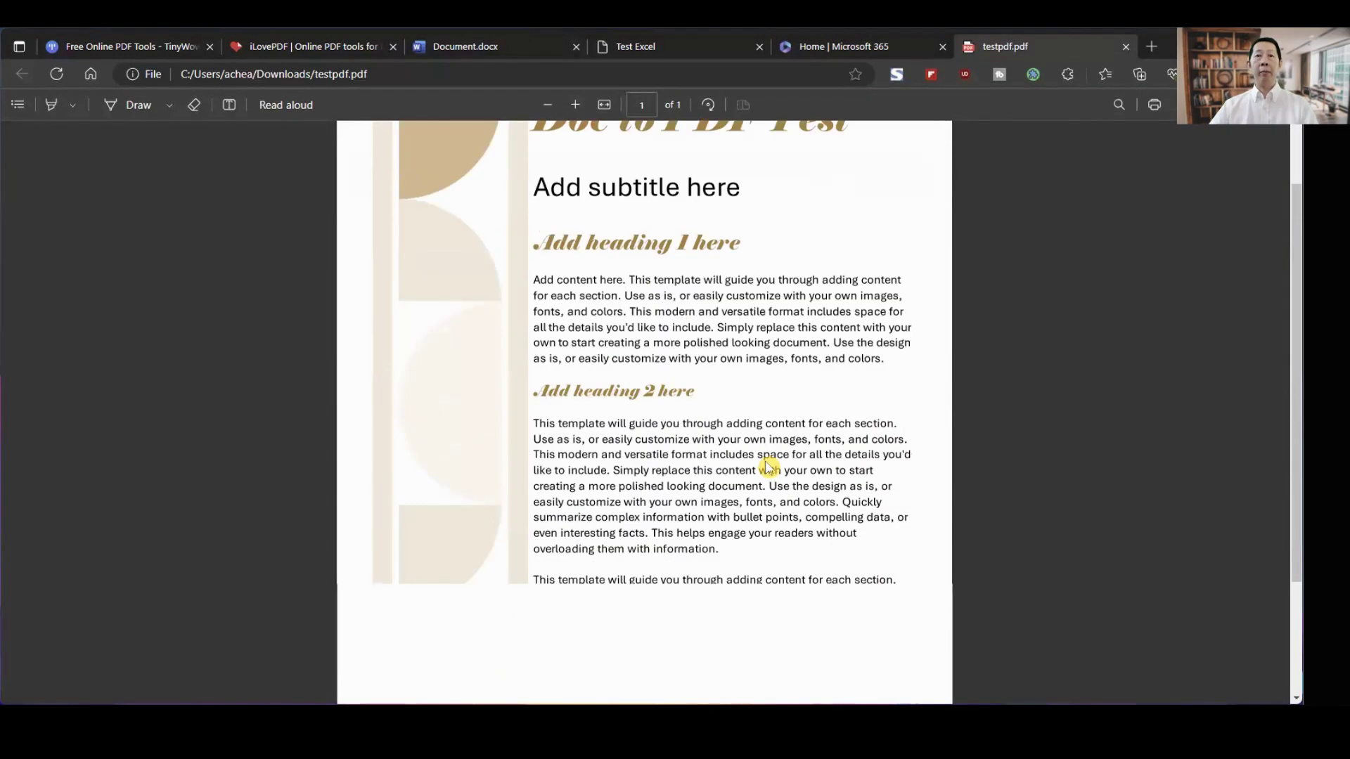
scroll(768, 467, "down", 3)
scroll(769, 468, "up", 5)
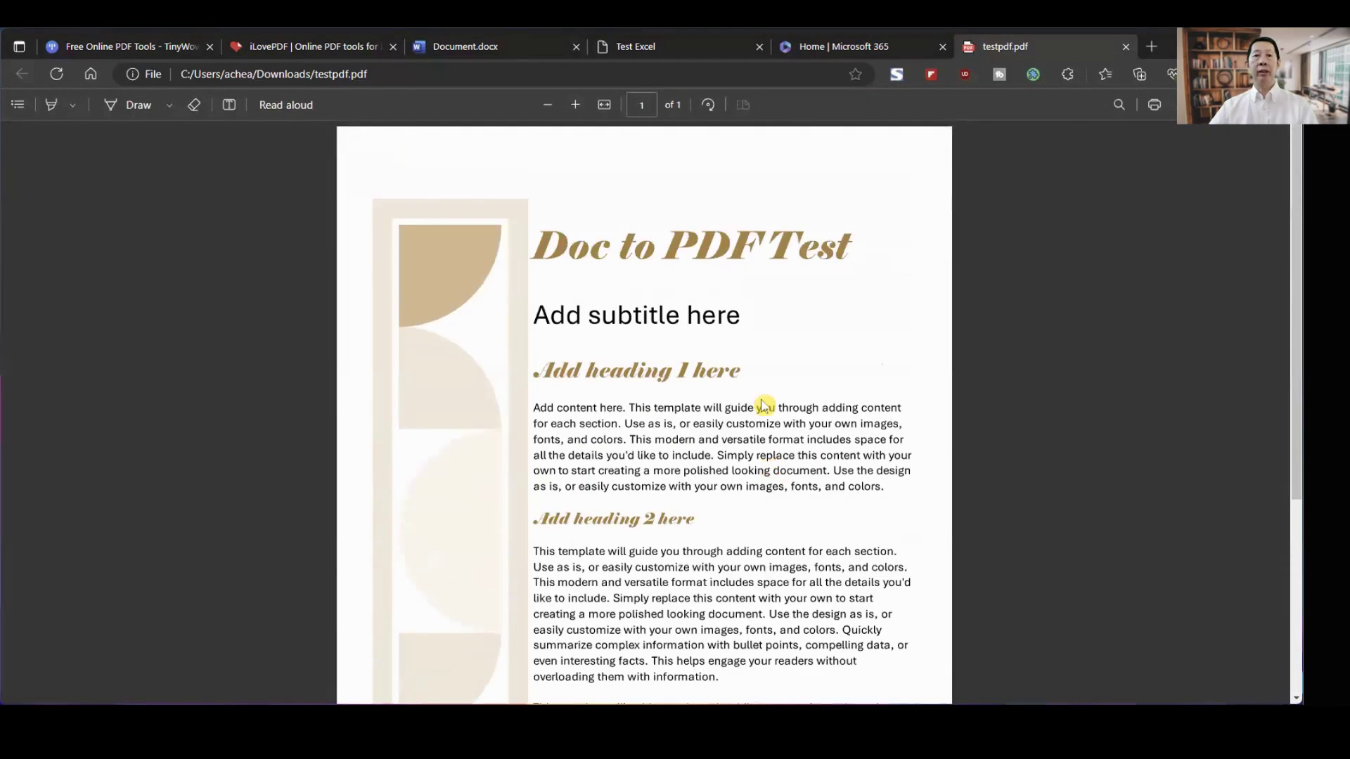
Close the testpdf.pdf tab.
left_click(1127, 47)
mouse_move(654, 46)
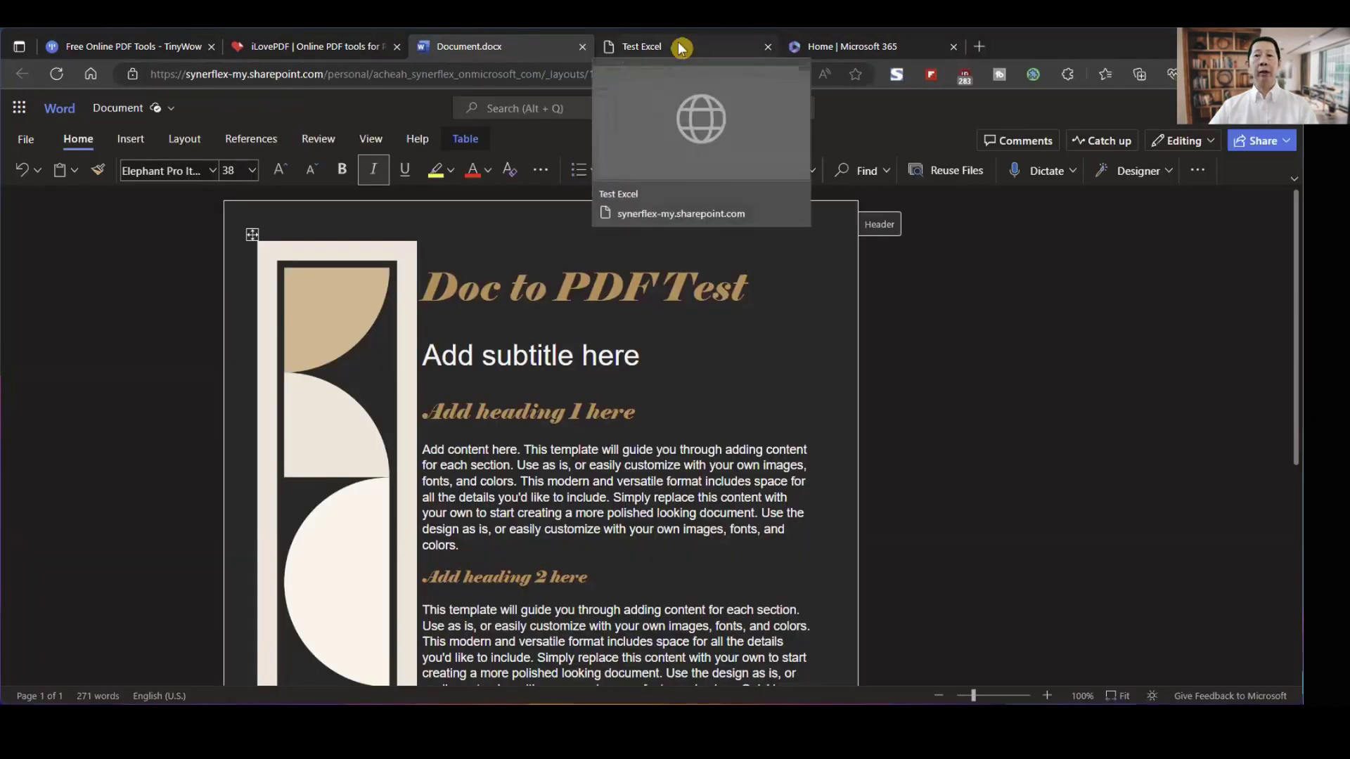
Select the Test Data table A1:B15 in Test Excel and open its print preview.
left_click(681, 49)
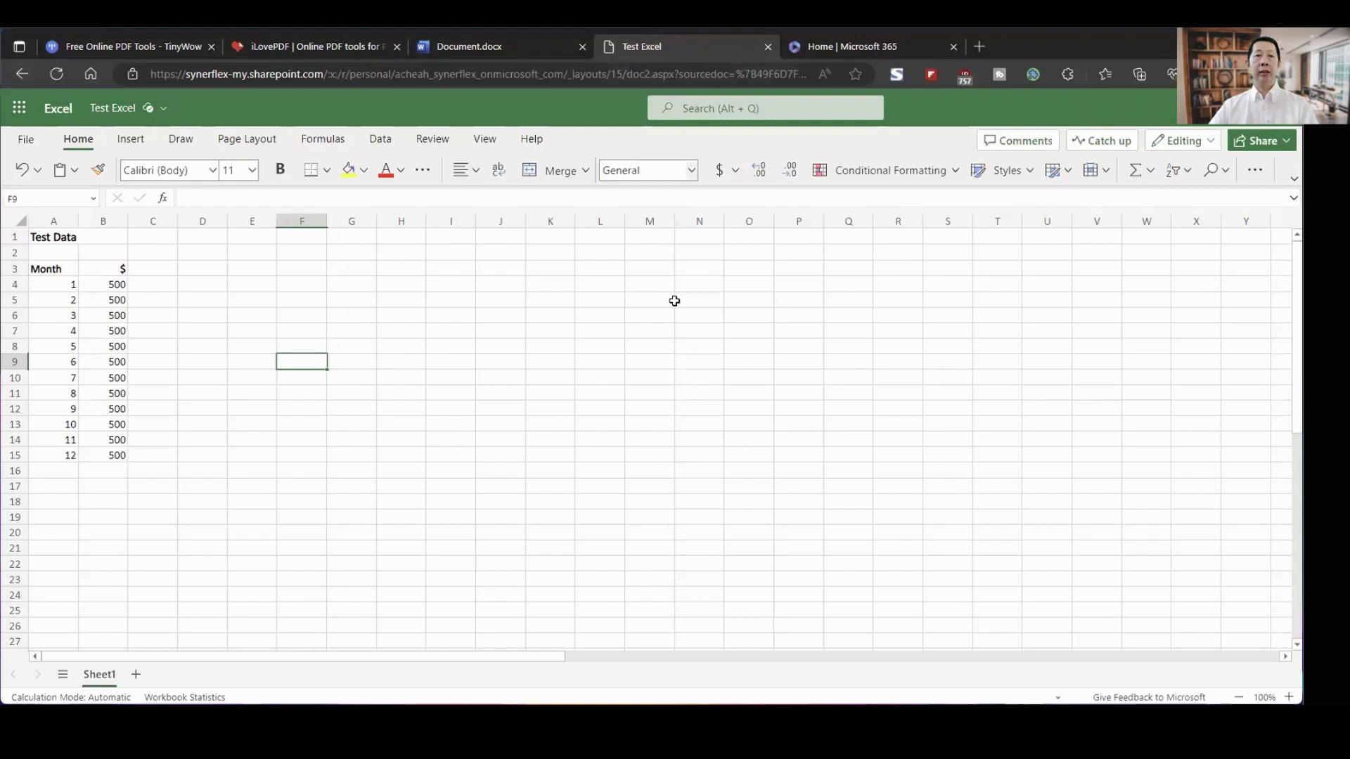
left_click_drag(55, 238, 106, 455)
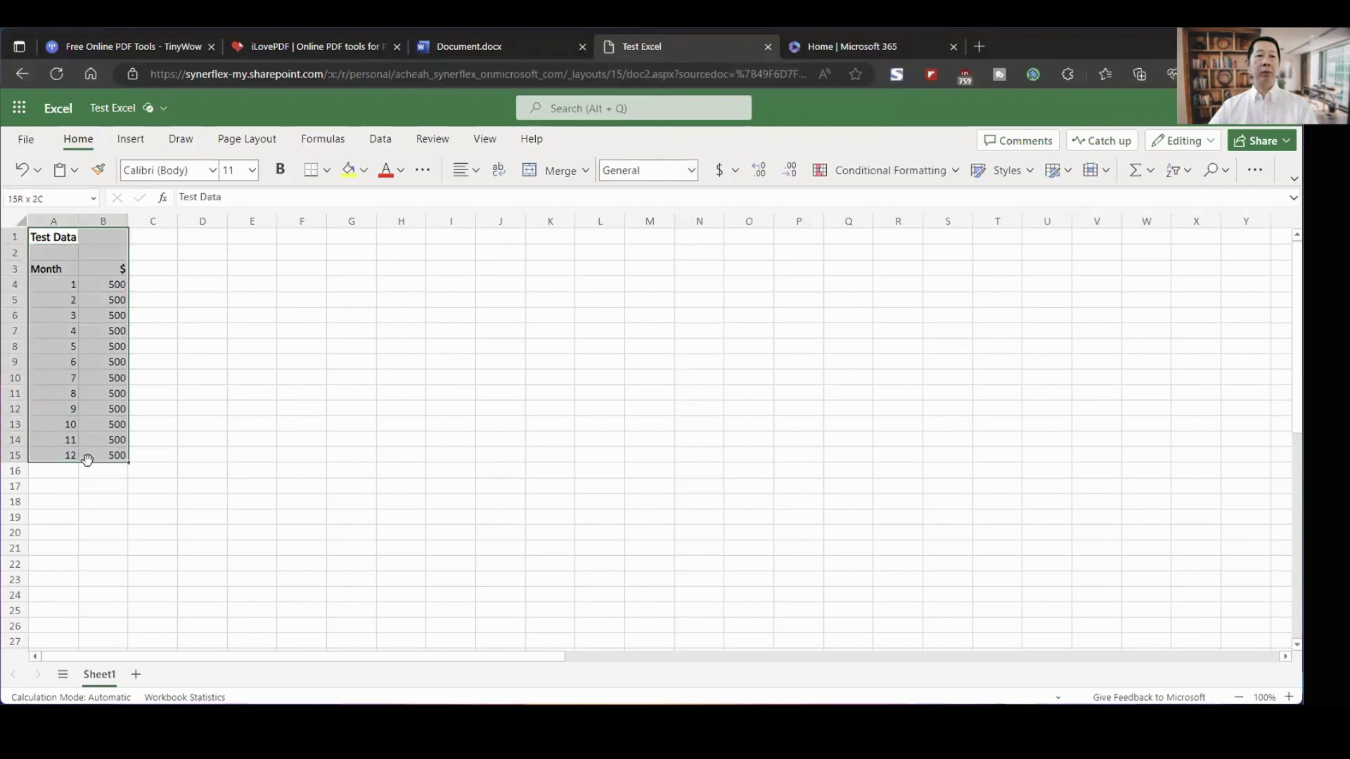
left_click(25, 142)
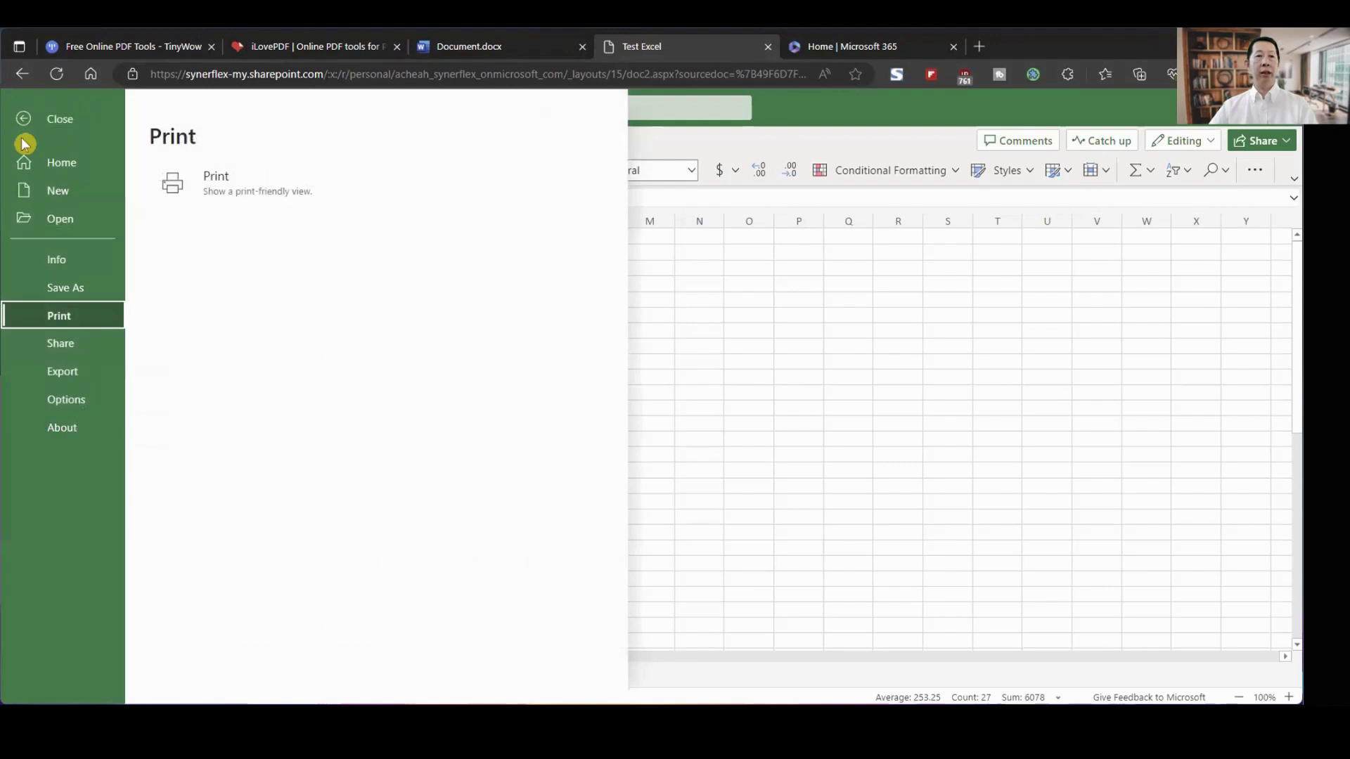
left_click(220, 191)
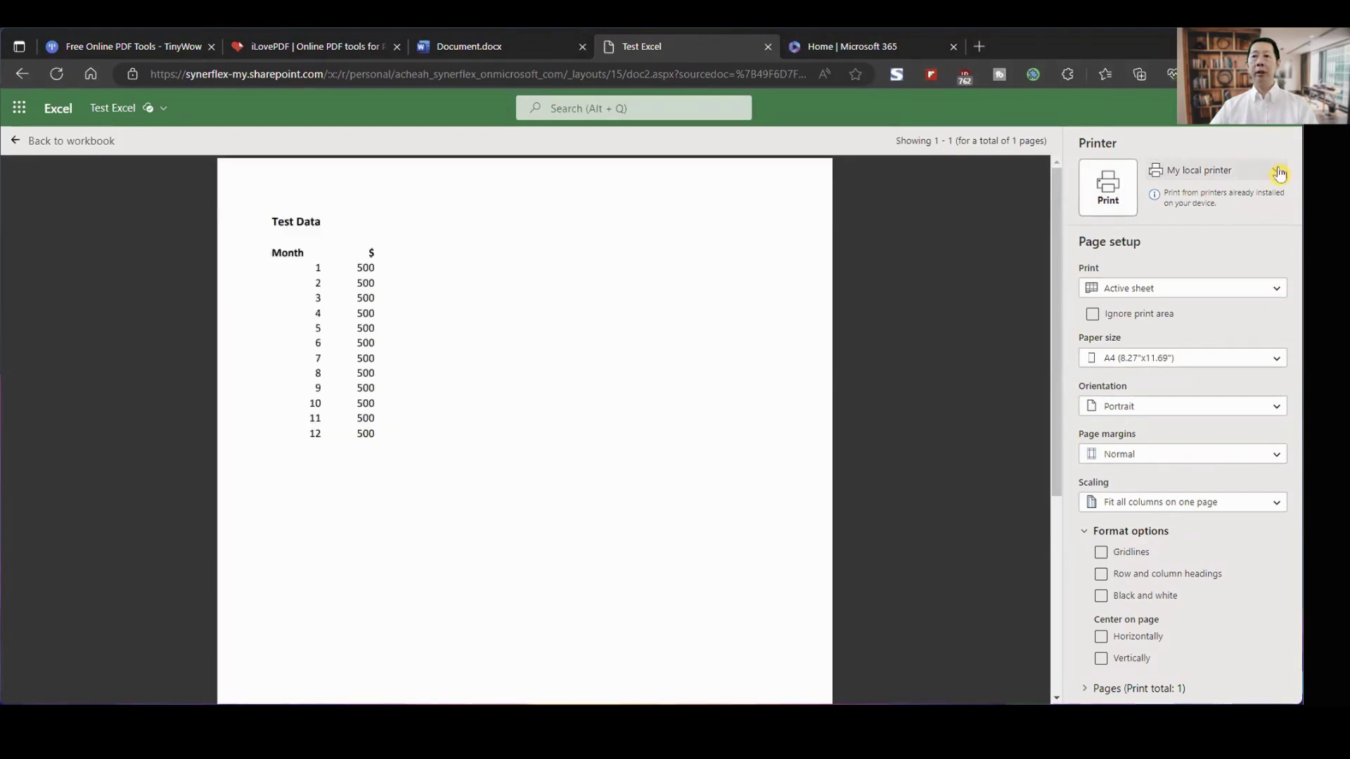
Set the printer to Download as PDF, return to the workbook, and reopen File.
left_click(1270, 169)
left_click(1215, 232)
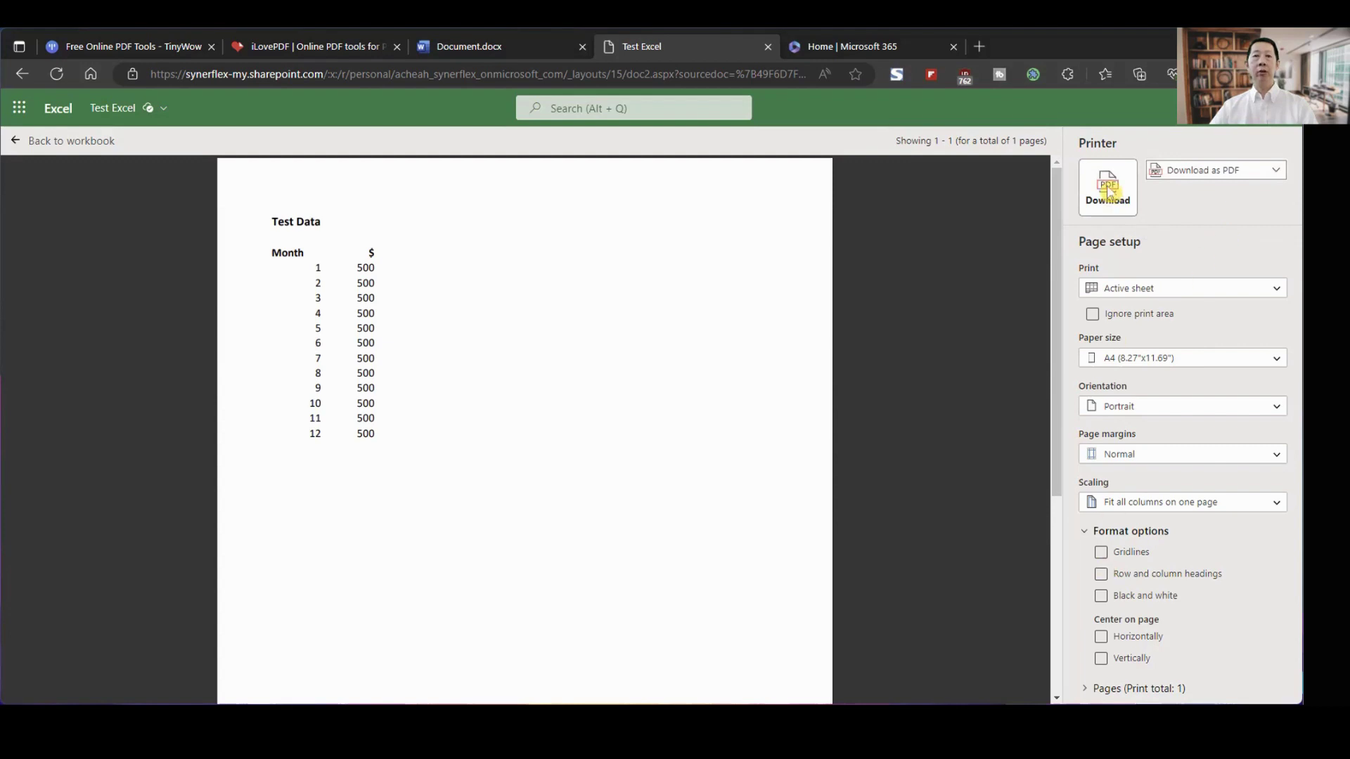
left_click(21, 141)
left_click(24, 140)
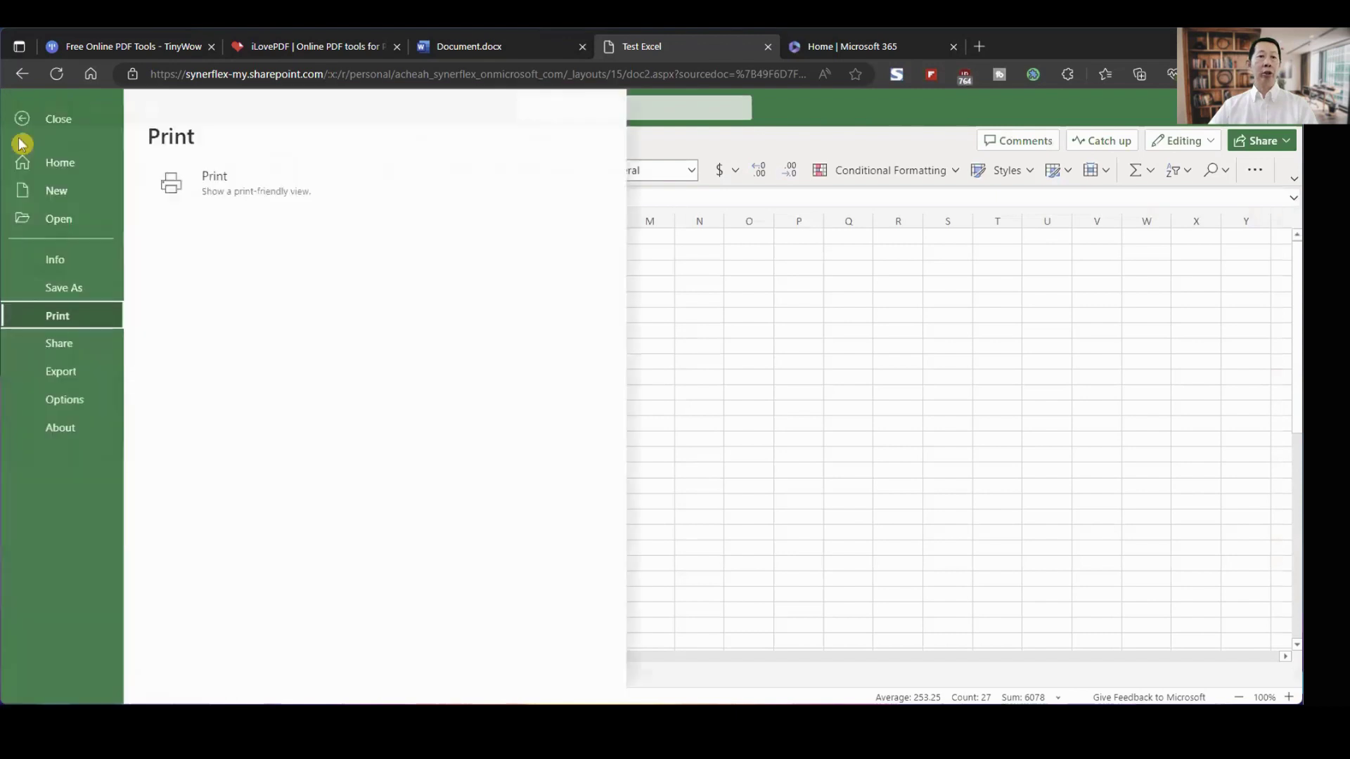
Export the Test Data sheet as a PDF using File > Export > Download as PDF.
left_click(61, 372)
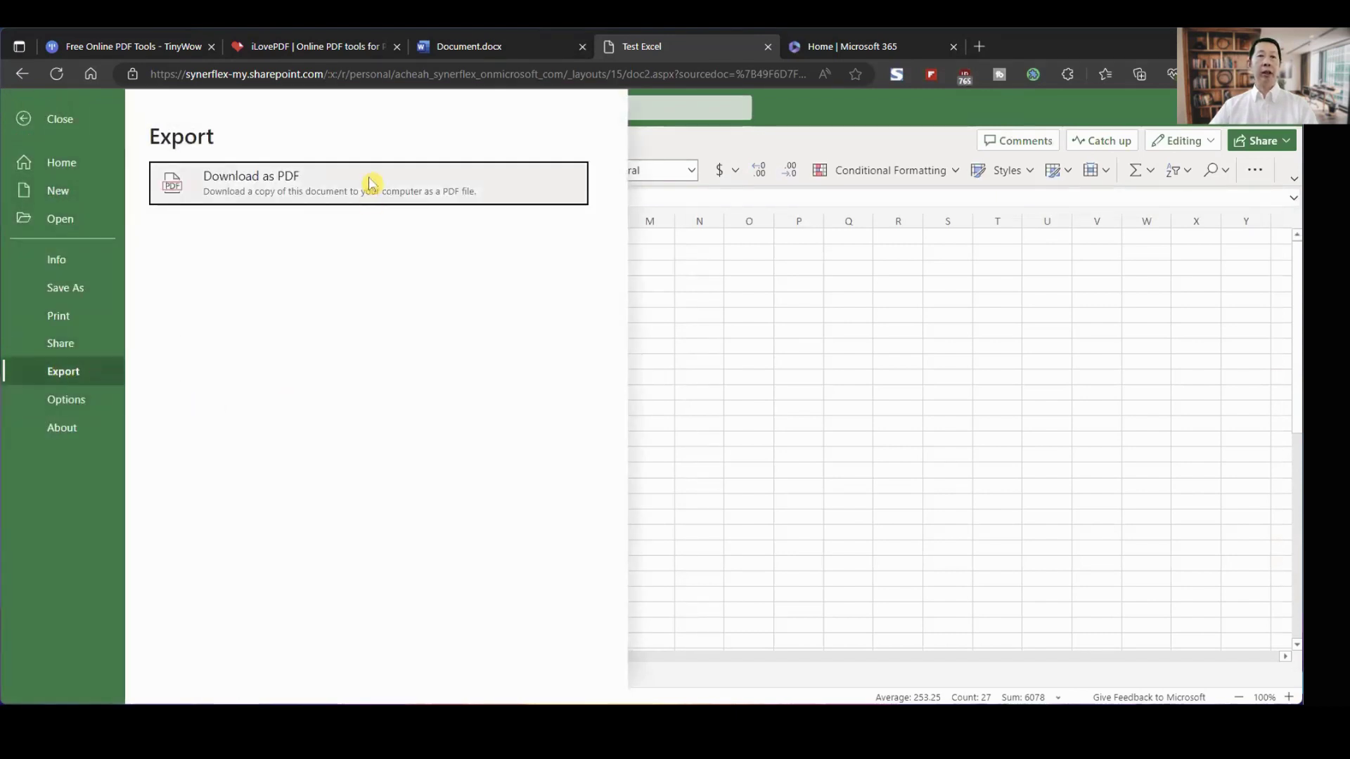
left_click(294, 190)
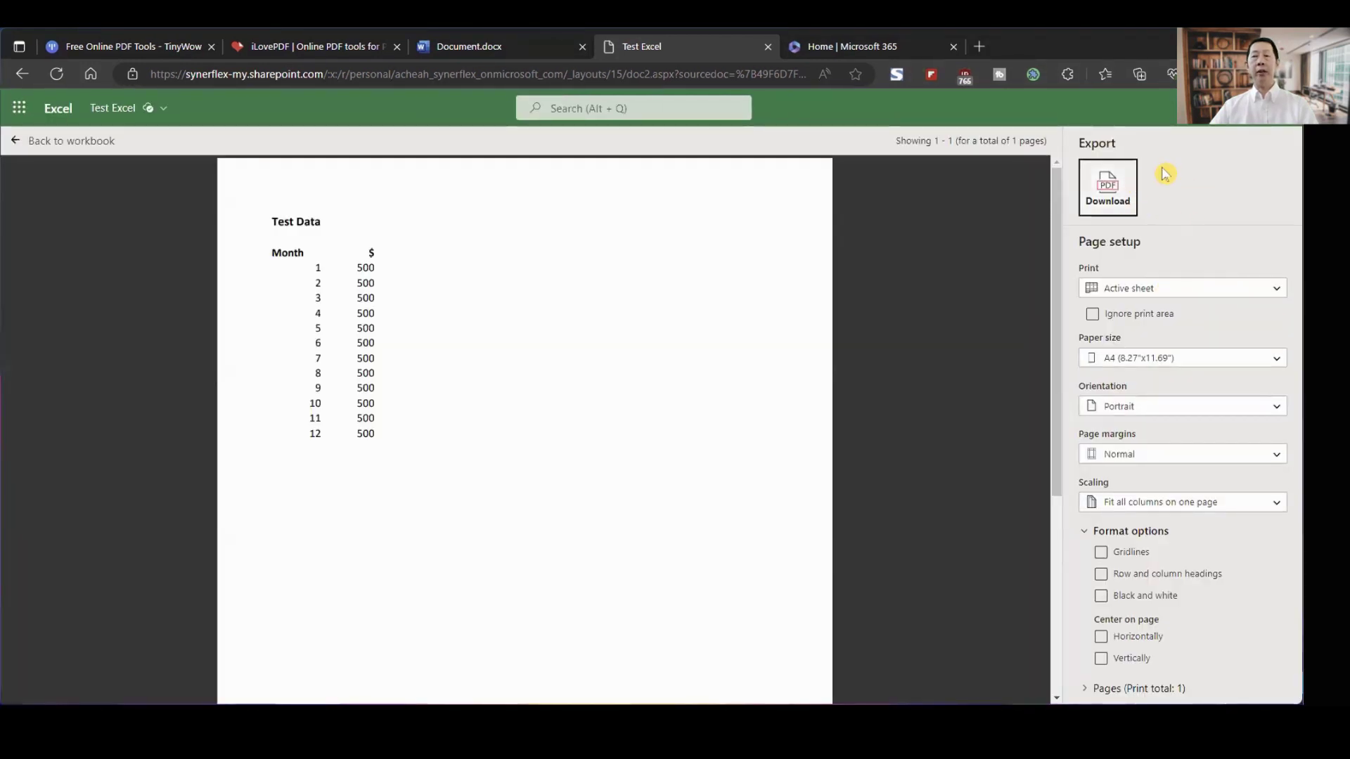
left_click(1106, 183)
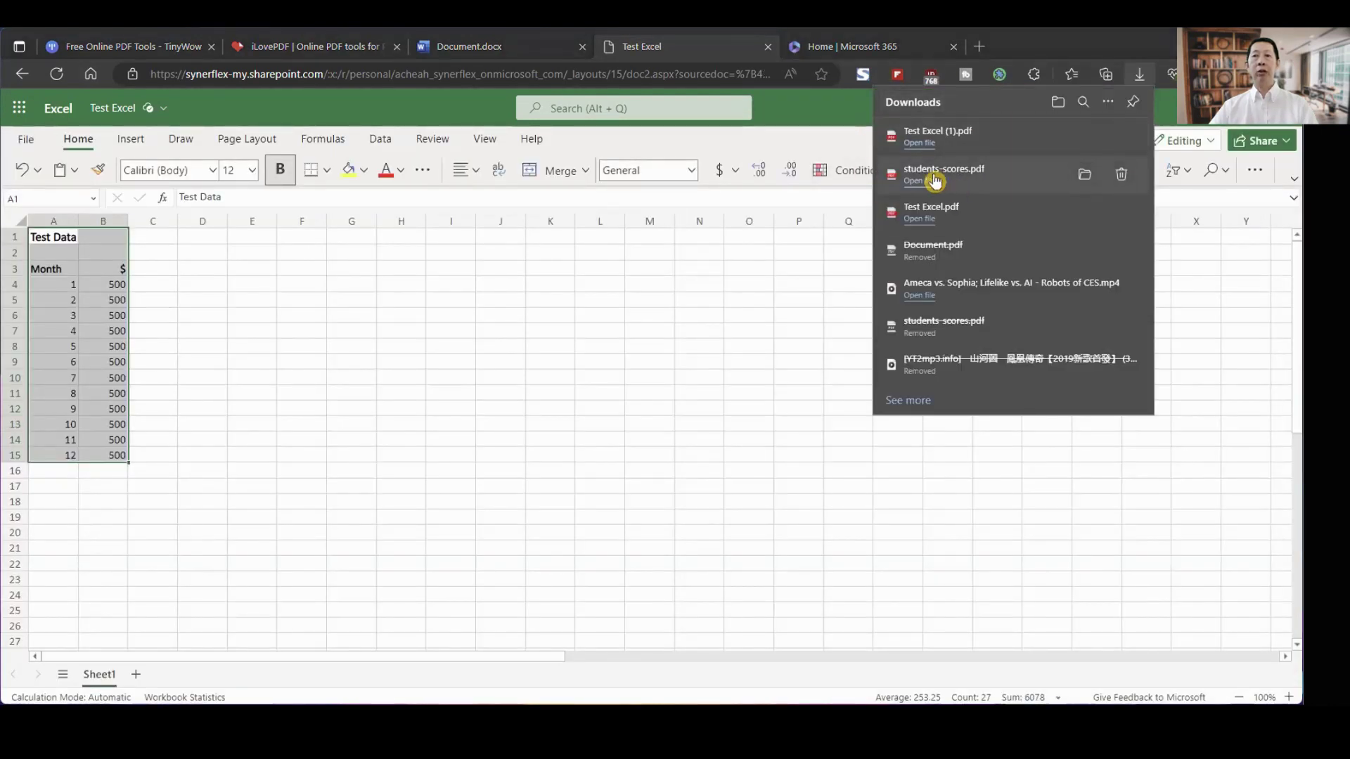
Open Test Excel (1).pdf, compare it with the workbook, then close the PDF tab.
left_click(918, 145)
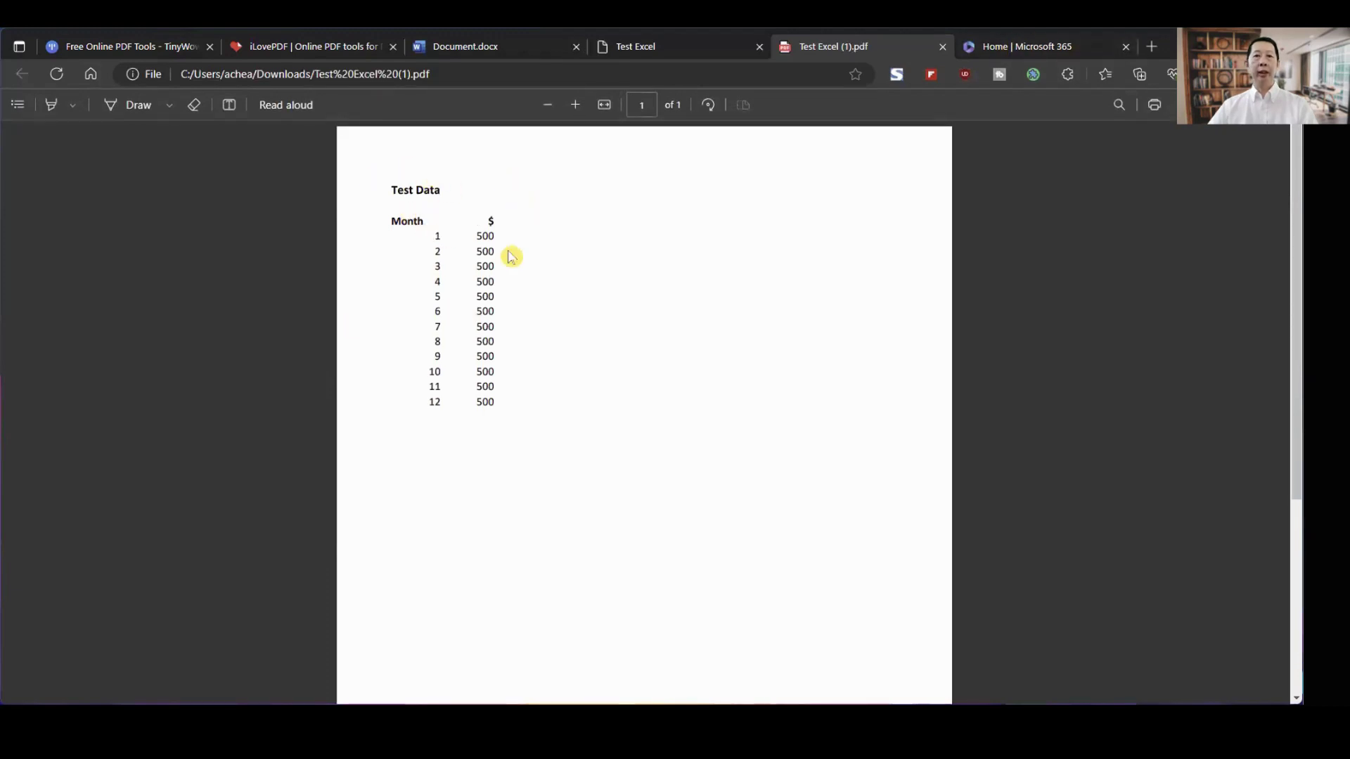
left_click(665, 48)
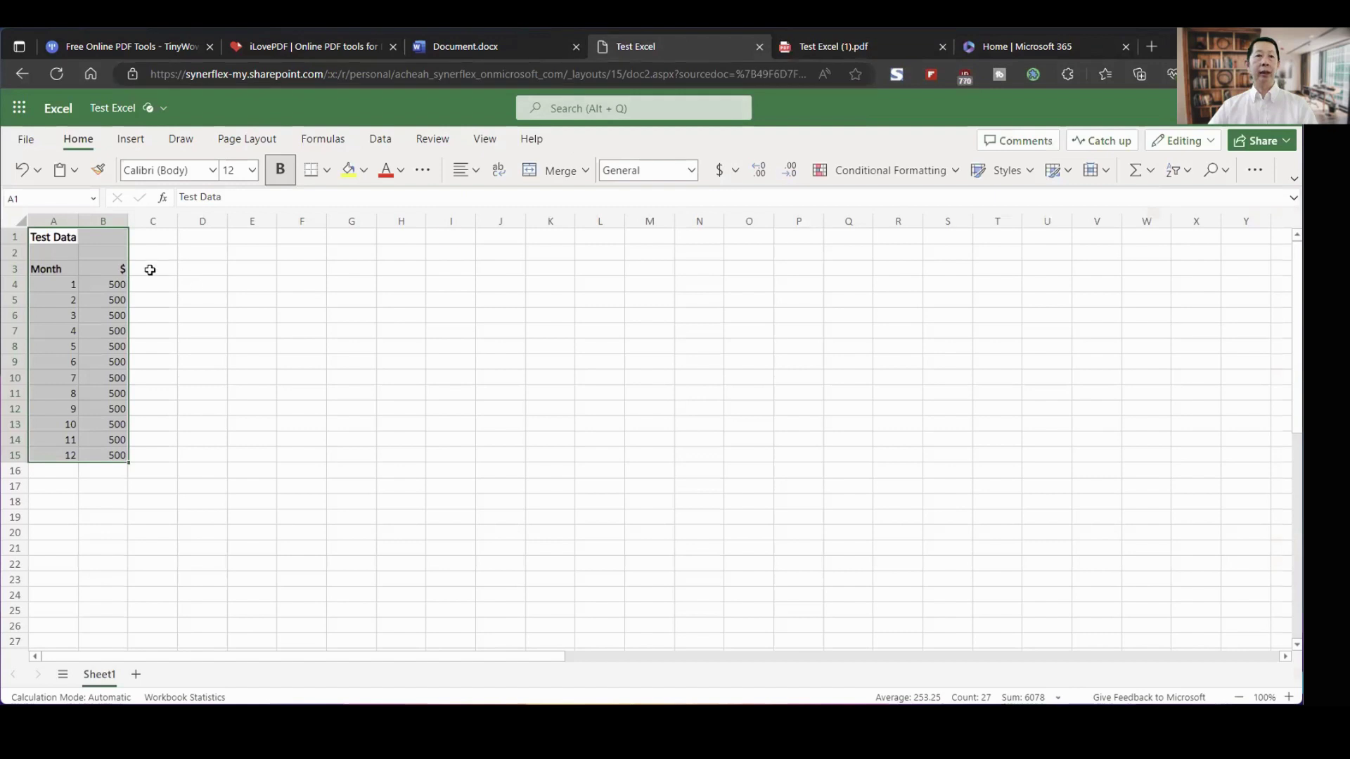
left_click(904, 47)
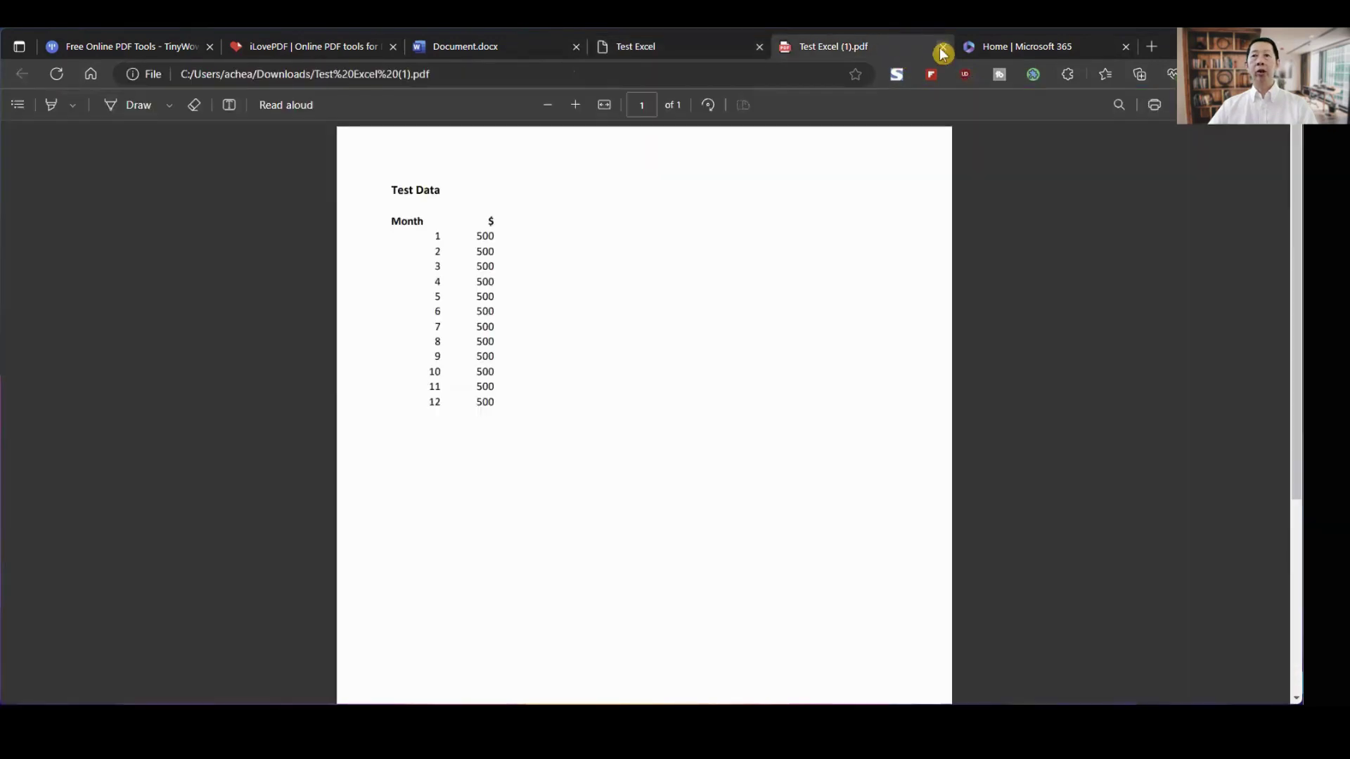
left_click(945, 48)
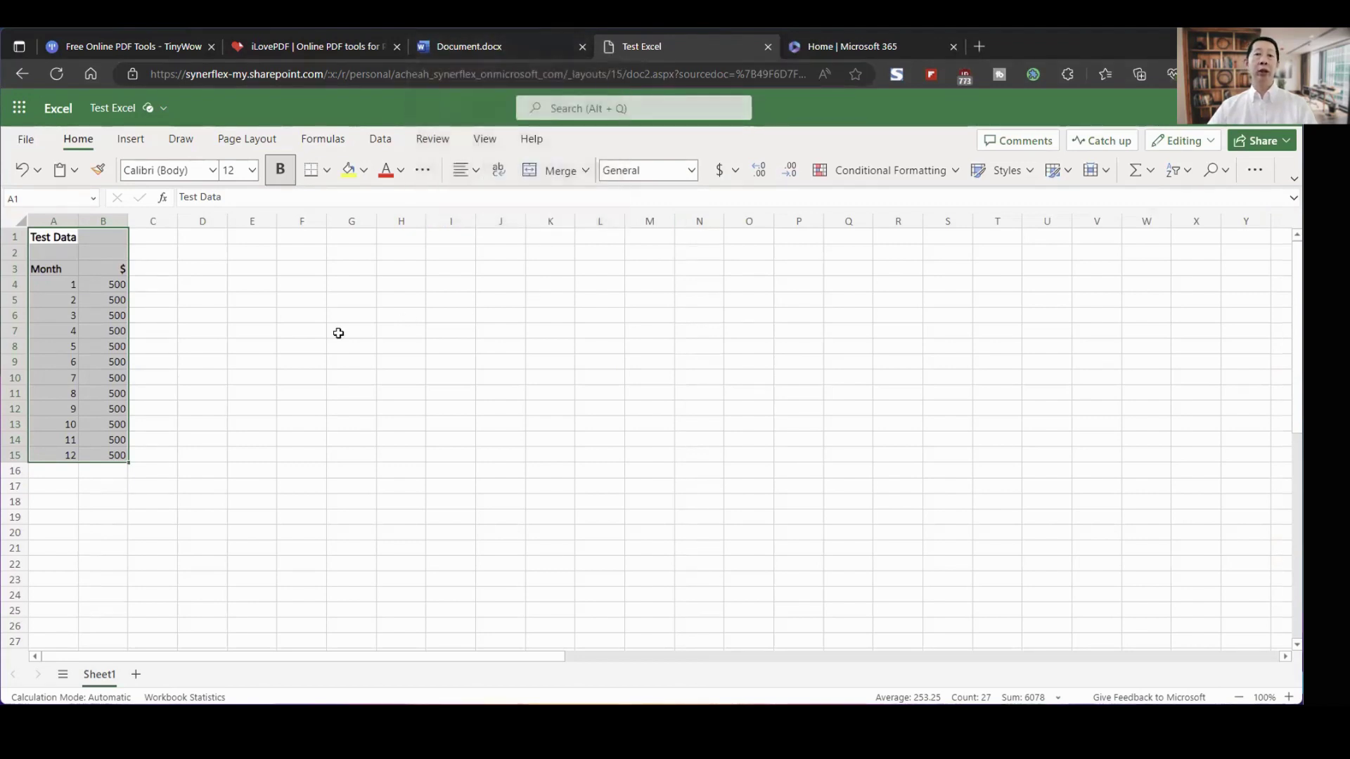
left_click(117, 300)
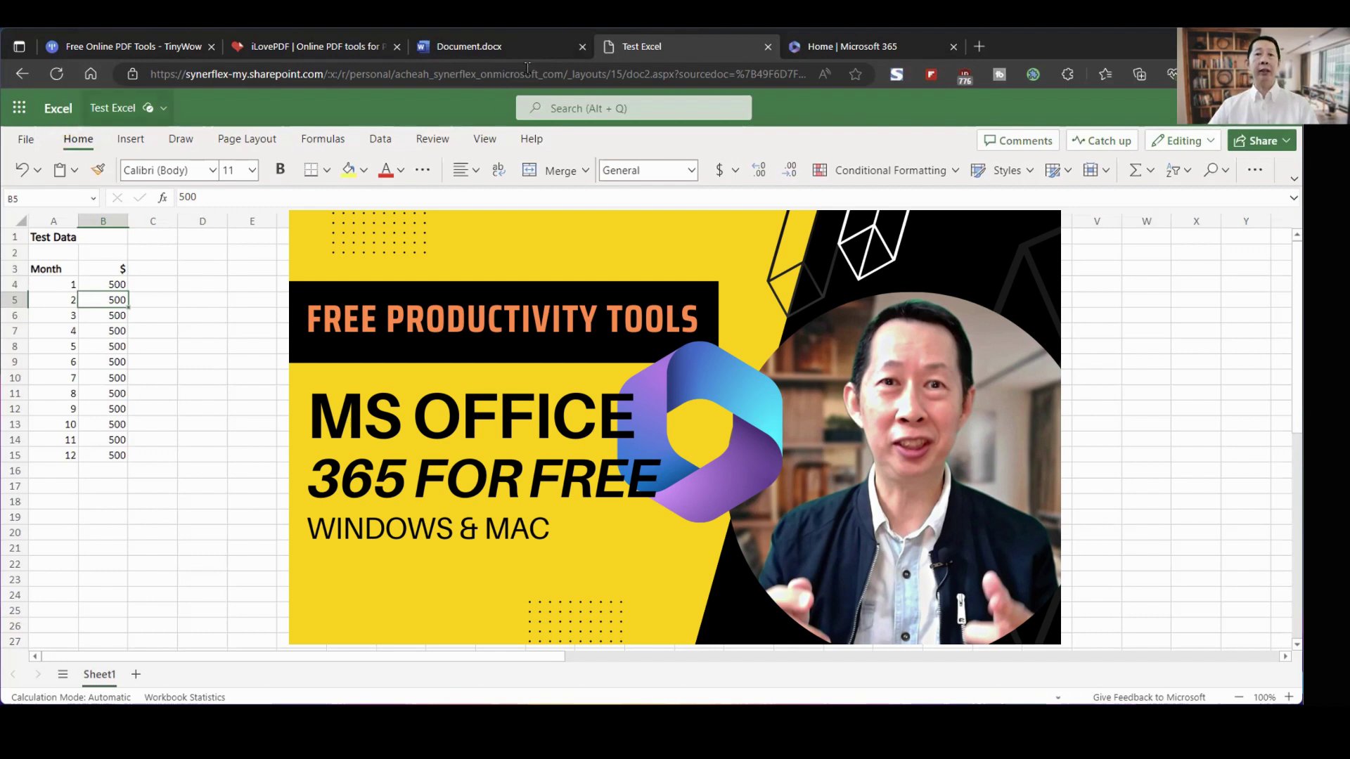
left_click(500, 48)
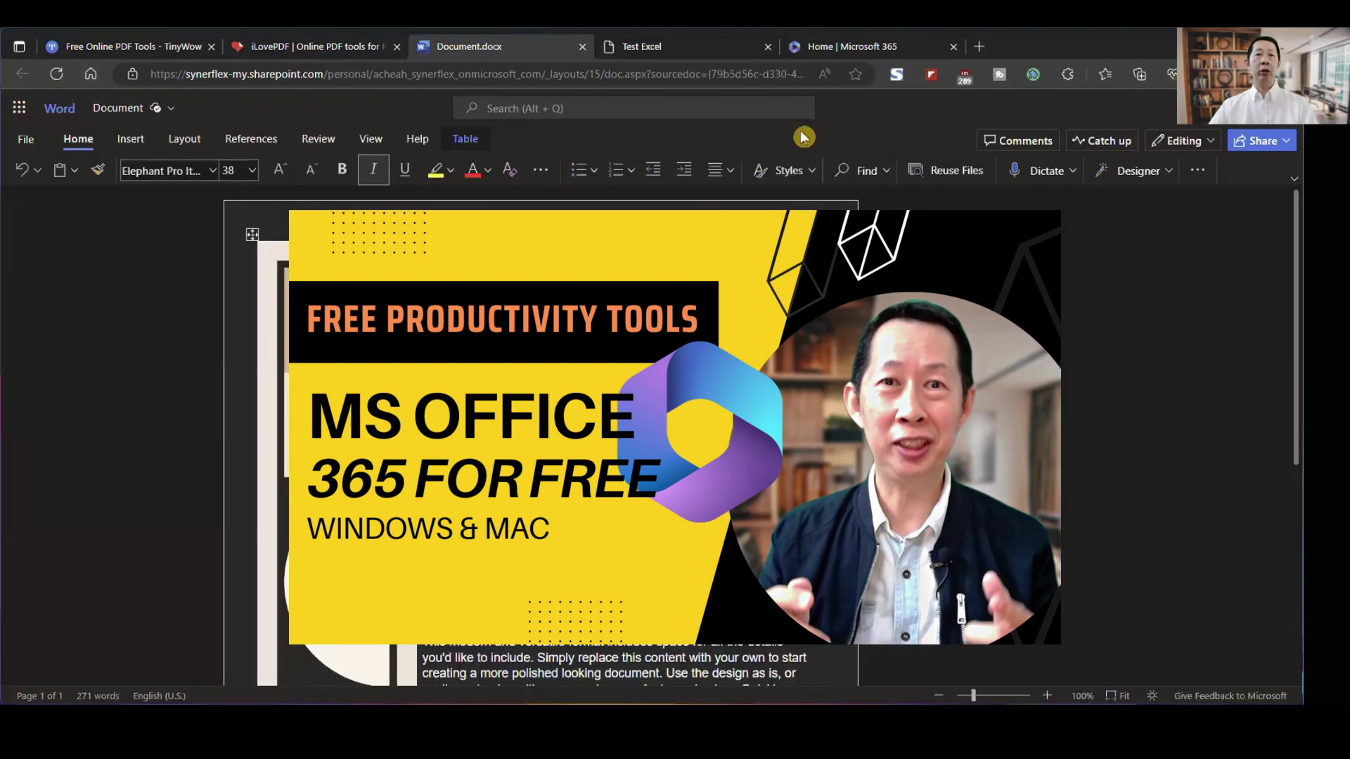
left_click(691, 48)
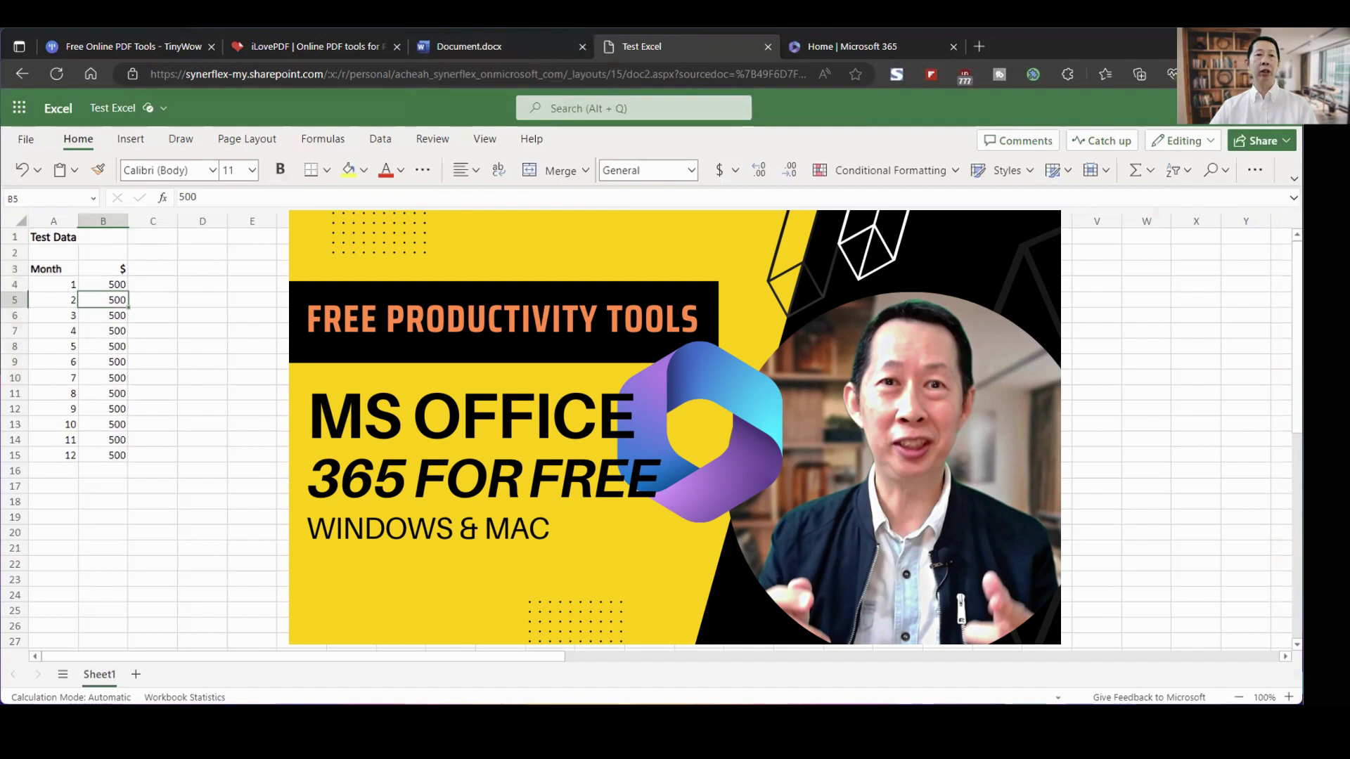